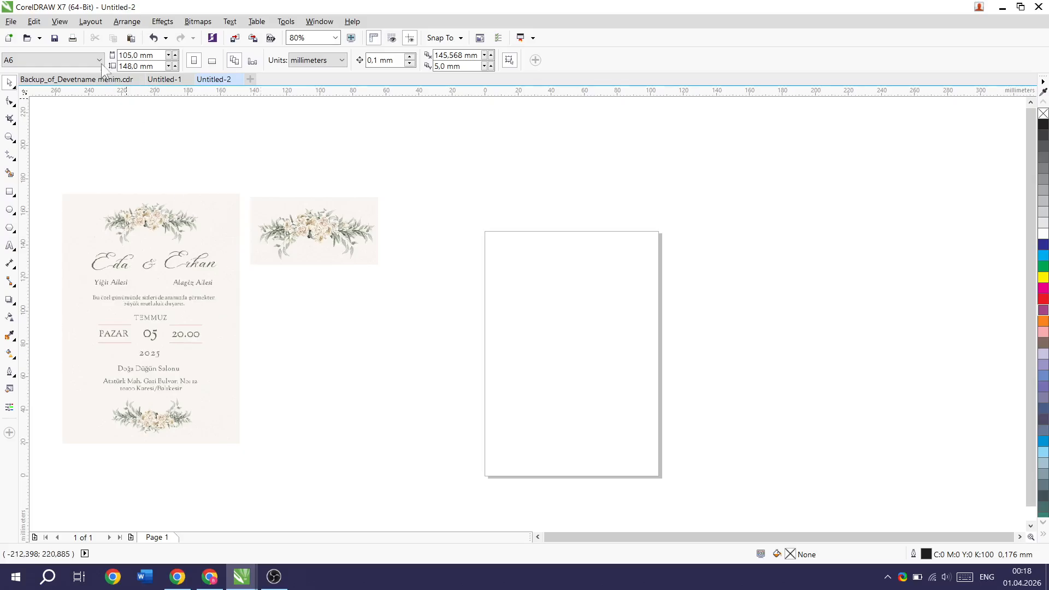
# Step: Try the A5 page size preset and then the DL preset on the blank page
pyautogui.click(99, 59)
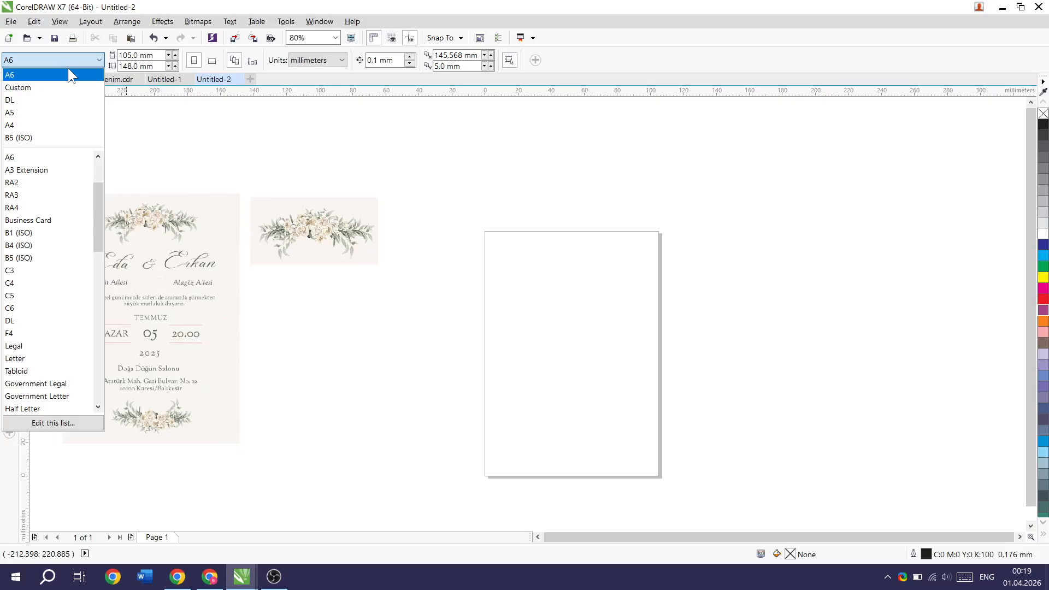
pyautogui.click(59, 86)
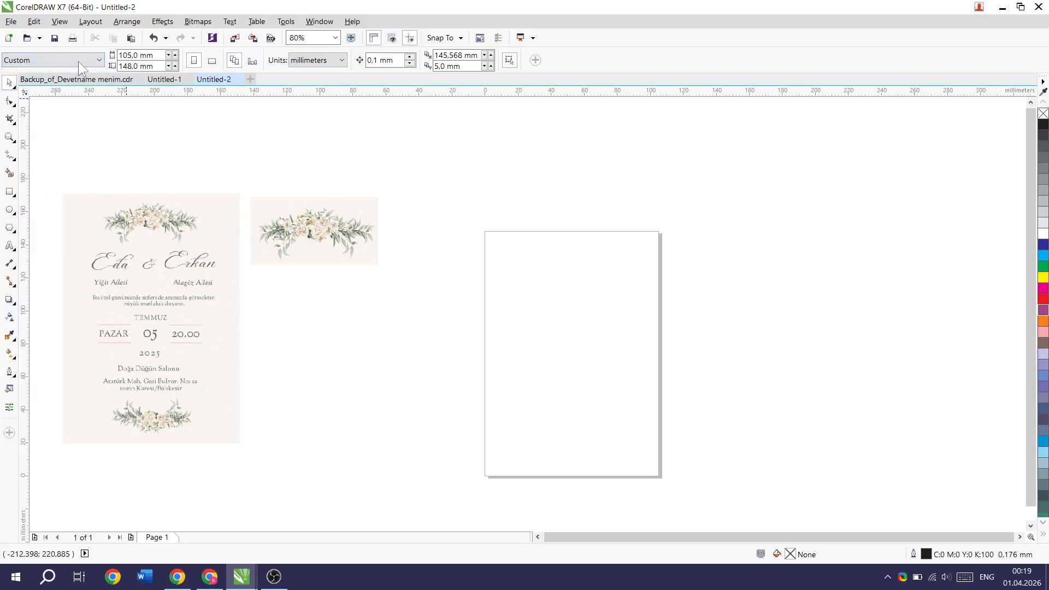
pyautogui.click(77, 61)
pyautogui.click(66, 87)
pyautogui.click(89, 60)
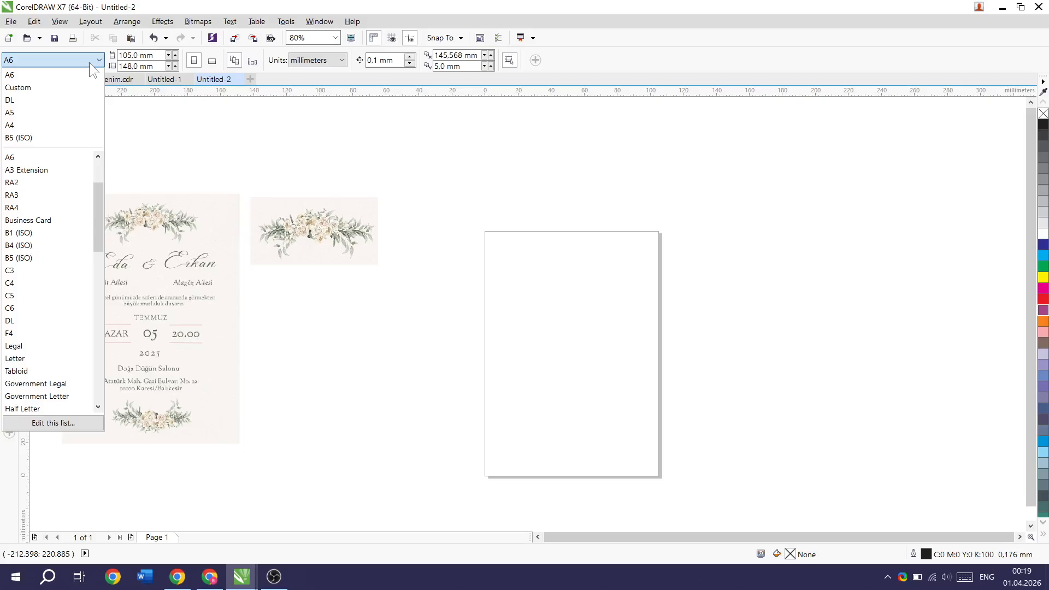
pyautogui.click(61, 112)
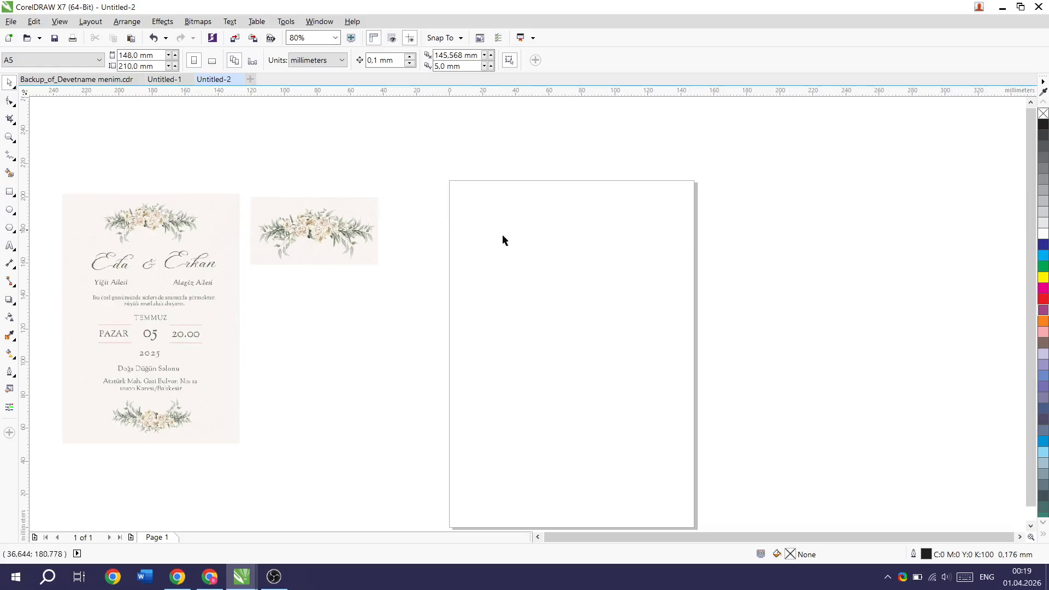
pyautogui.click(94, 59)
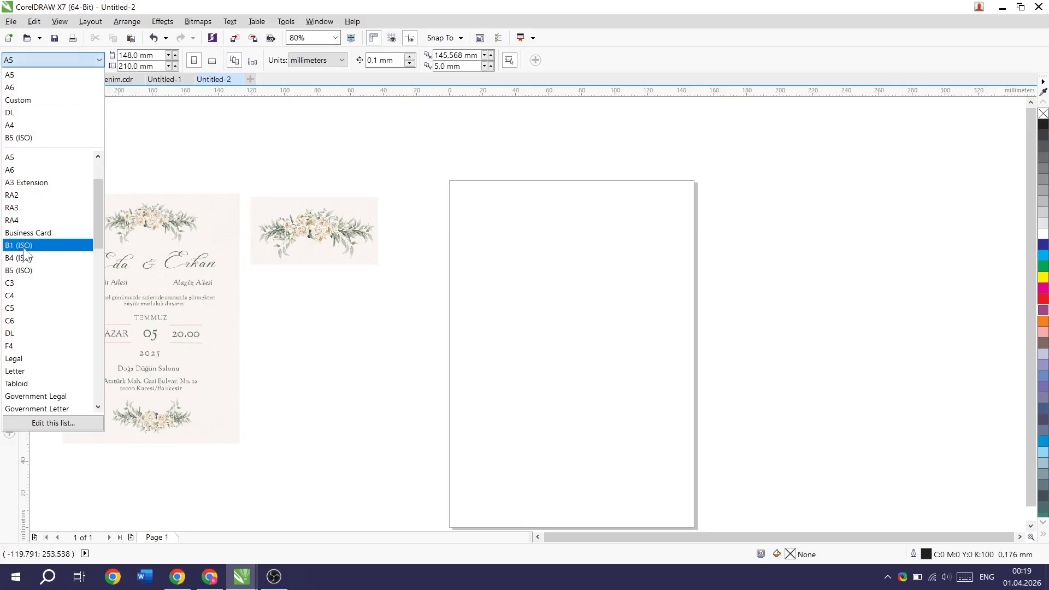
pyautogui.click(51, 111)
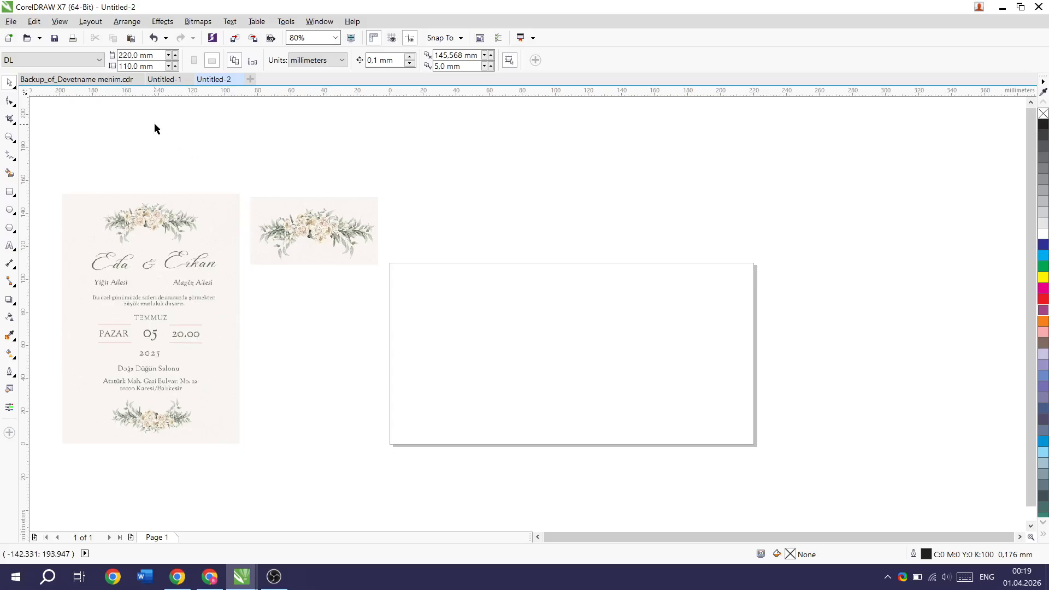
# Step: Switch the page size to A5 and then to a custom 150 × 150 mm
pyautogui.click(77, 60)
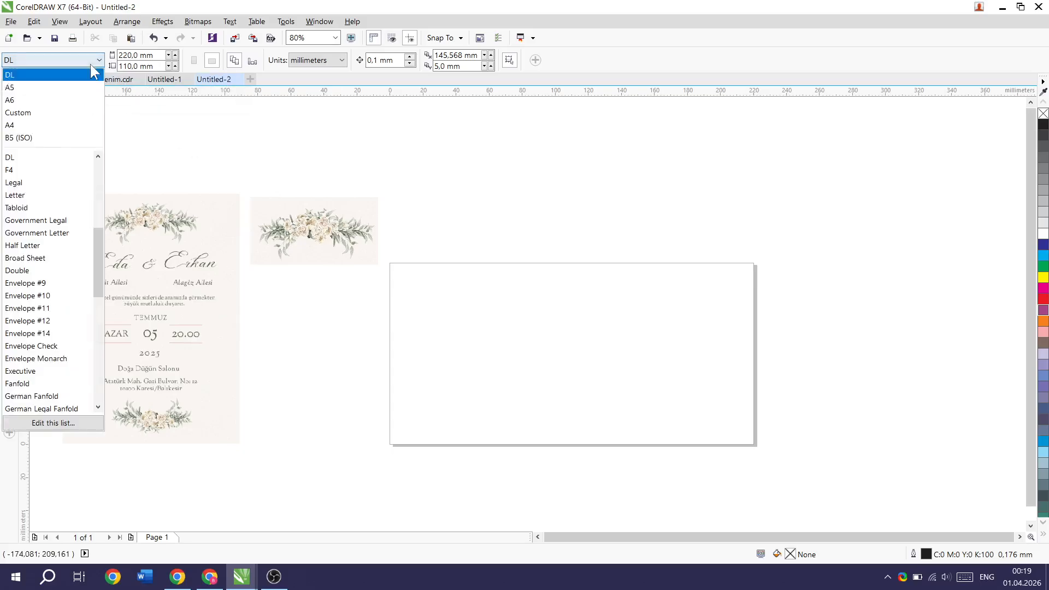
pyautogui.click(71, 88)
pyautogui.doubleClick(143, 55)
pyautogui.tripleClick(142, 55)
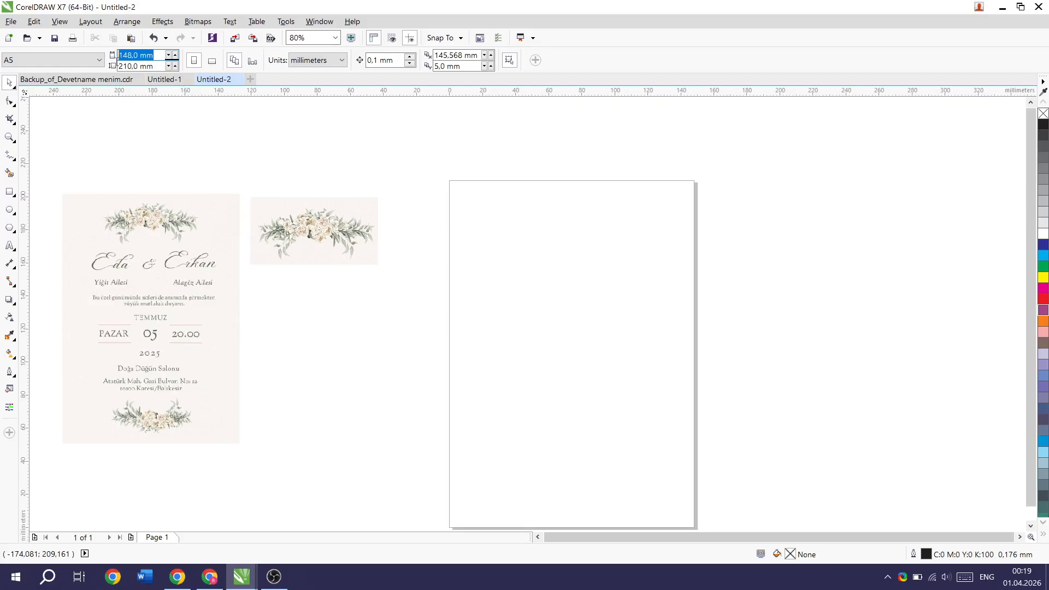
pyautogui.write('150')
pyautogui.press('Tab')
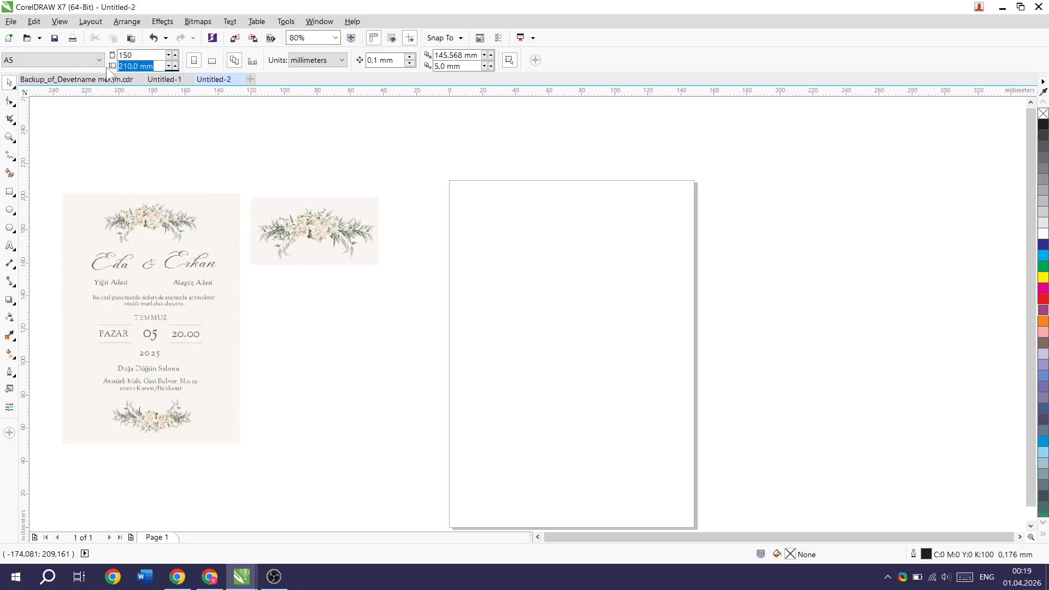
pyautogui.write('150')
pyautogui.press('Return')
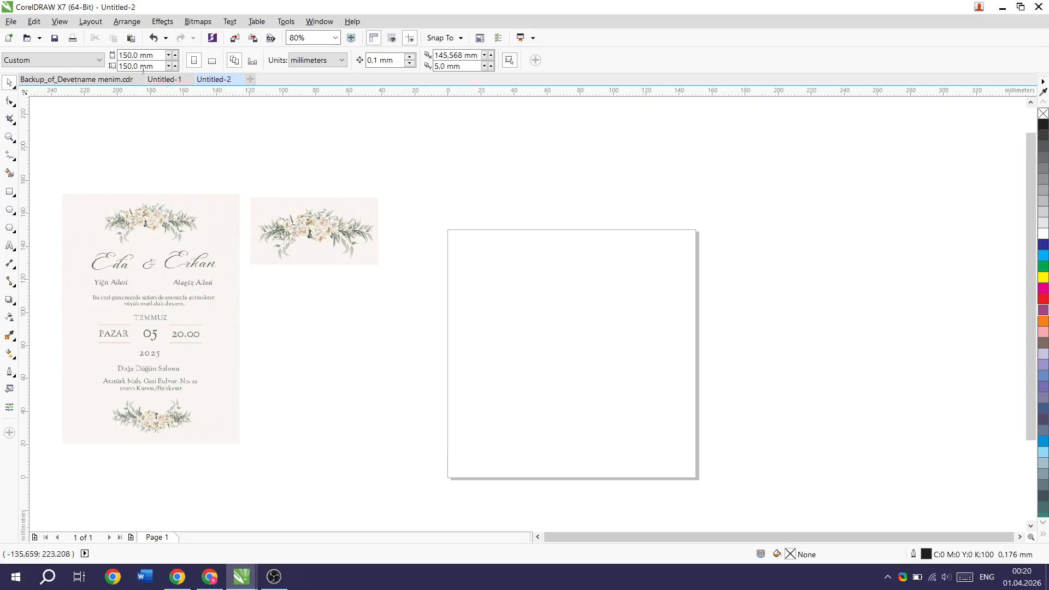
# Step: Set the page size to the A6 preset
pyautogui.click(90, 61)
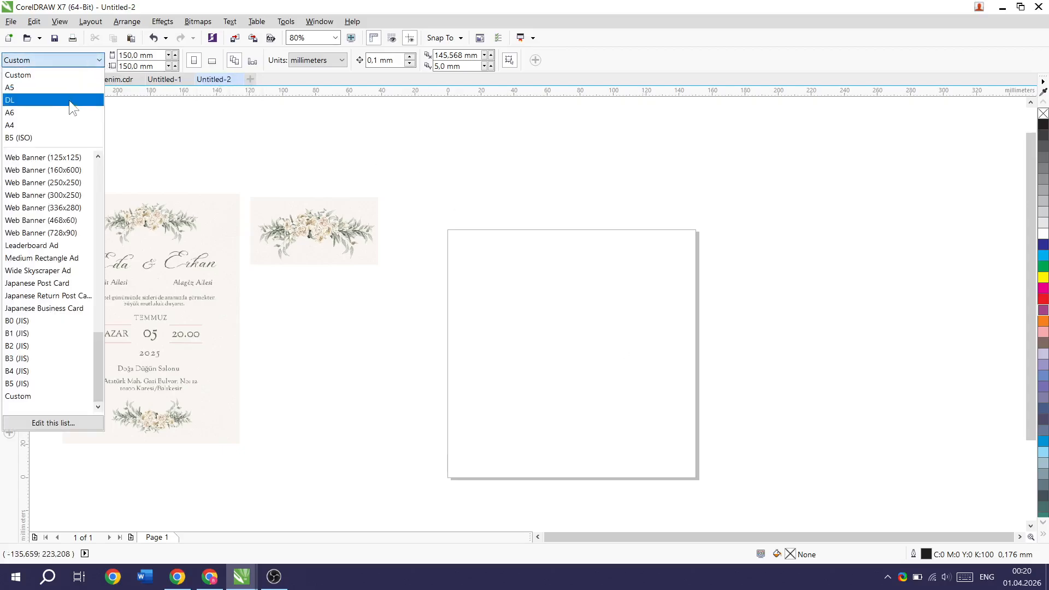
pyautogui.click(69, 111)
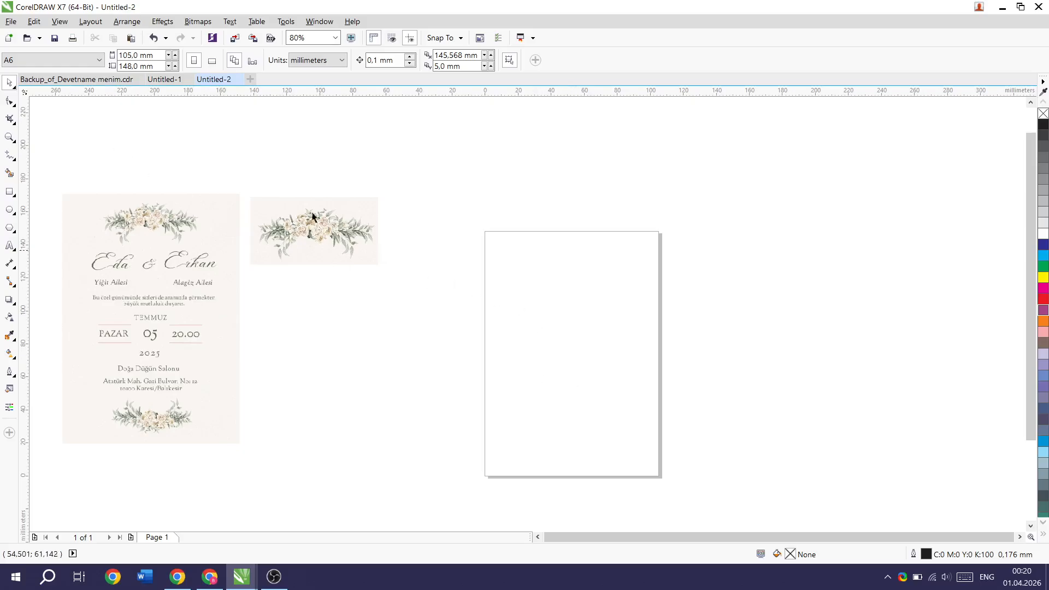
pyautogui.click(13, 138)
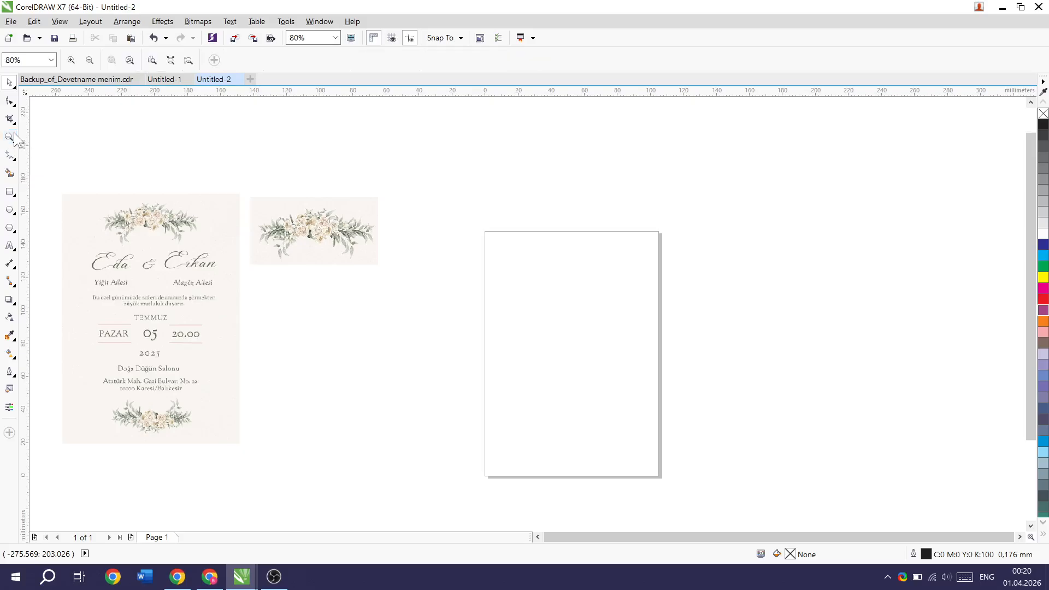
pyautogui.click(10, 84)
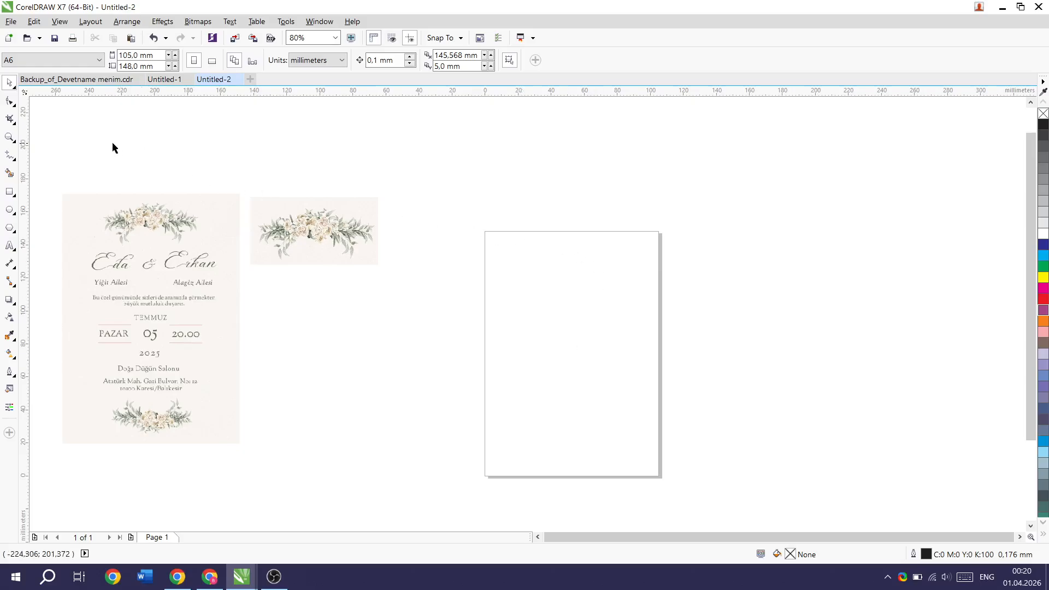
# Step: Move the invitation image to the right of the page and enlarge it to about 136 × 192 mm
pyautogui.moveTo(192, 285); pyautogui.dragTo(820, 326)
pyautogui.moveTo(766, 208); pyautogui.dragTo(1038, 214)
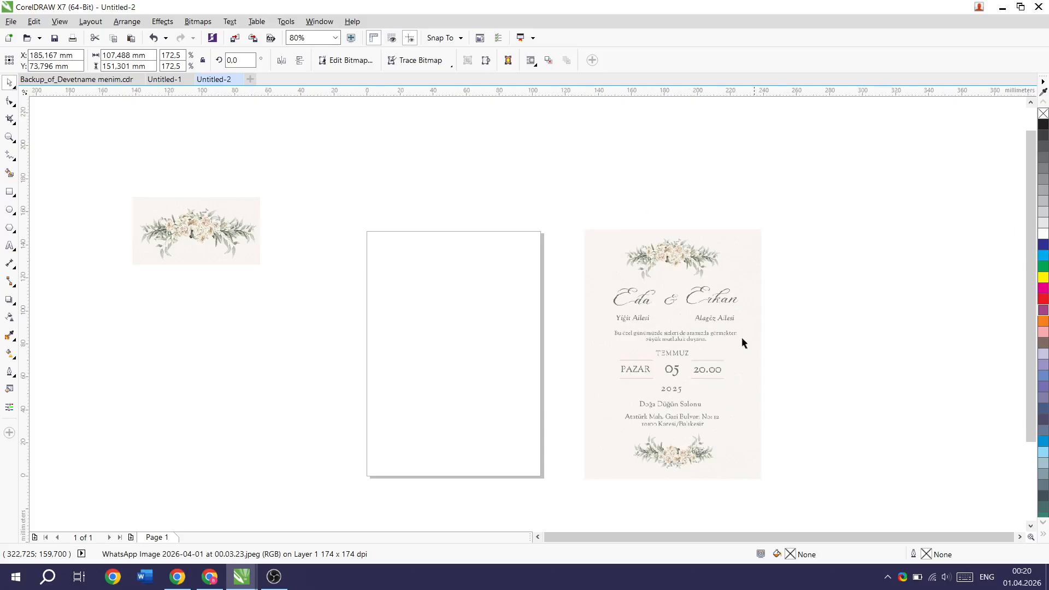
pyautogui.click(673, 311)
pyautogui.moveTo(766, 224); pyautogui.dragTo(814, 159)
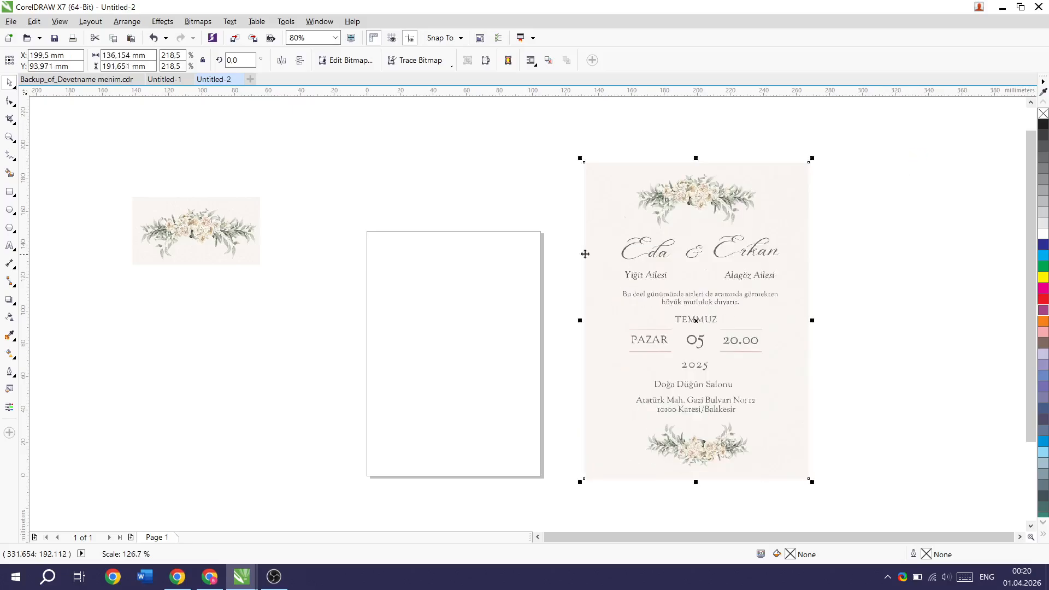
# Step: Magnify the drawing view to 85%, 90% and finally 100%
pyautogui.click(9, 138)
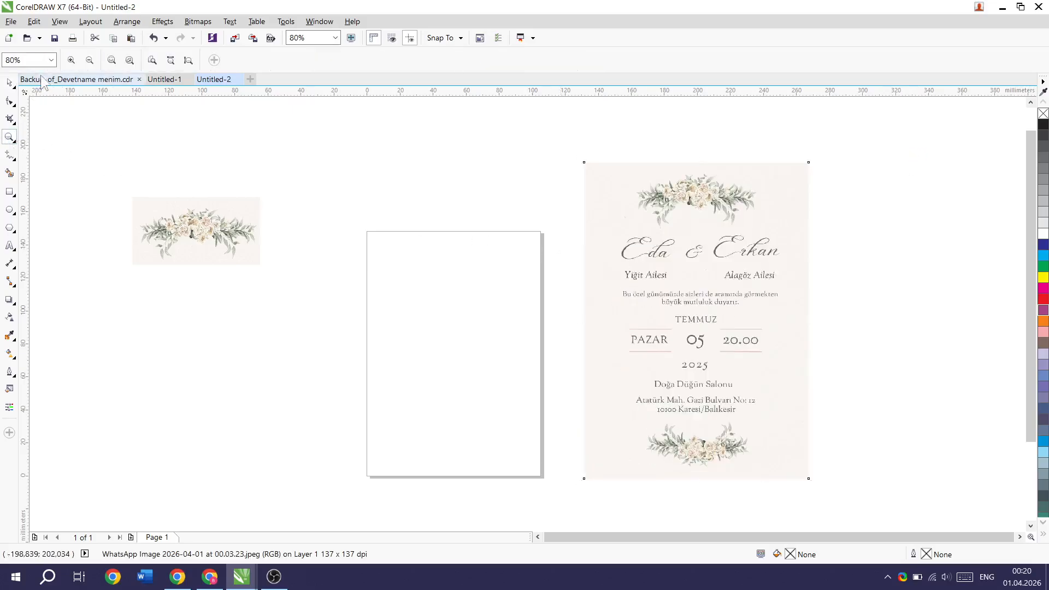
pyautogui.click(36, 59)
pyautogui.press('BackSpace')
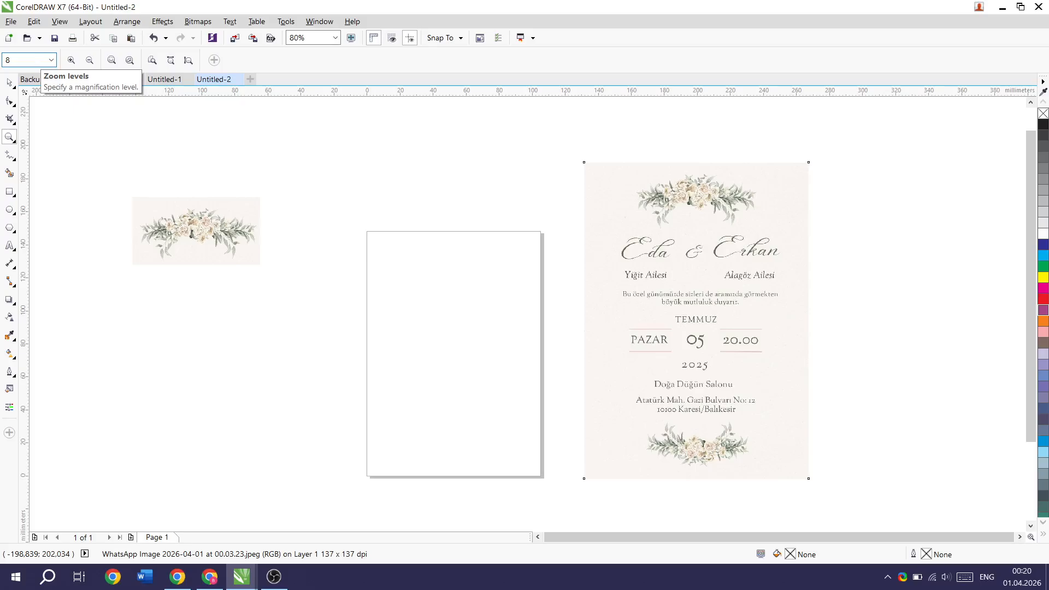
pyautogui.write('5')
pyautogui.press('Return')
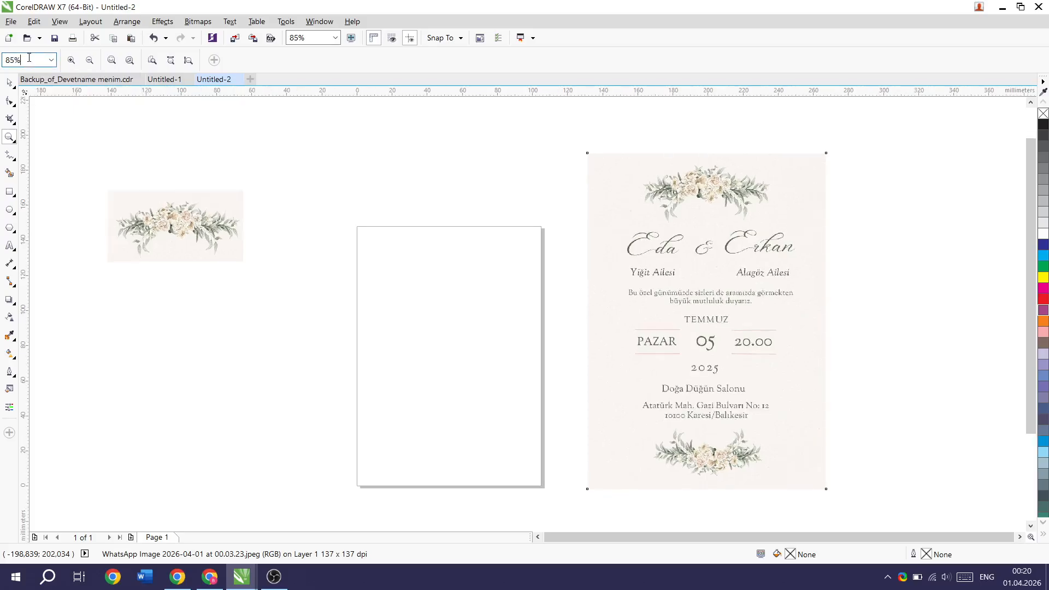
pyautogui.moveTo(28, 59); pyautogui.dragTo(2, 60)
pyautogui.write('90')
pyautogui.press('Return')
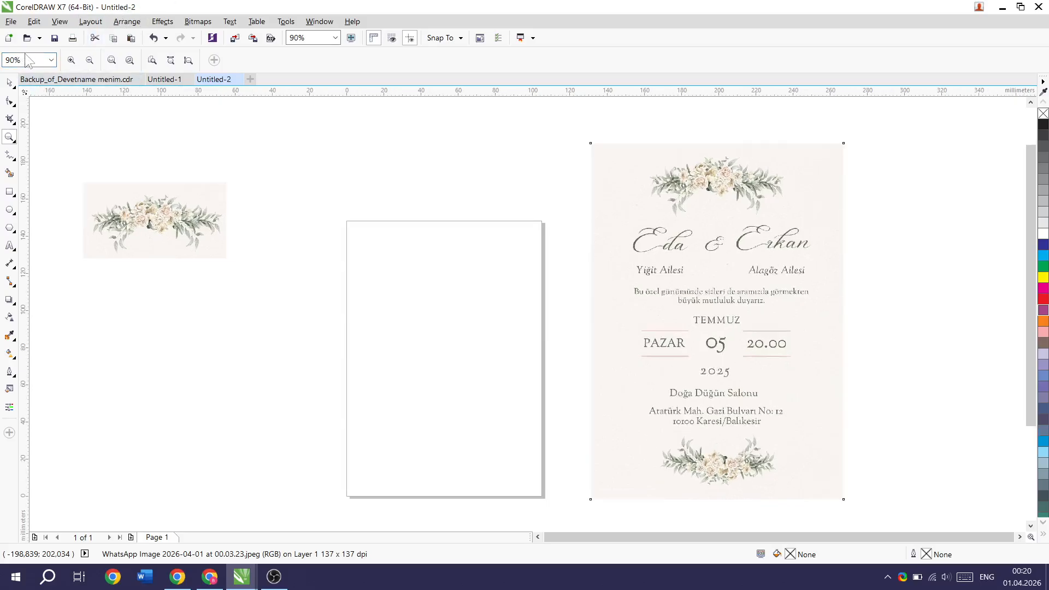
pyautogui.moveTo(28, 60); pyautogui.dragTo(1, 64)
pyautogui.write('100')
pyautogui.press('Return')
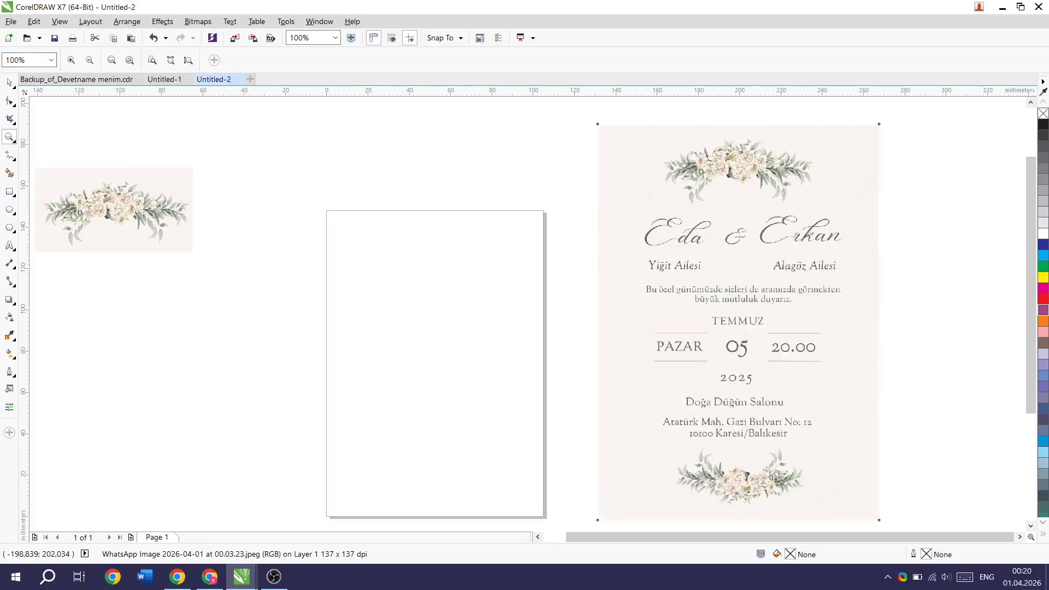
# Step: Shrink the invitation image to about 112 × 158 mm and move the floral image just above the page
pyautogui.click(9, 82)
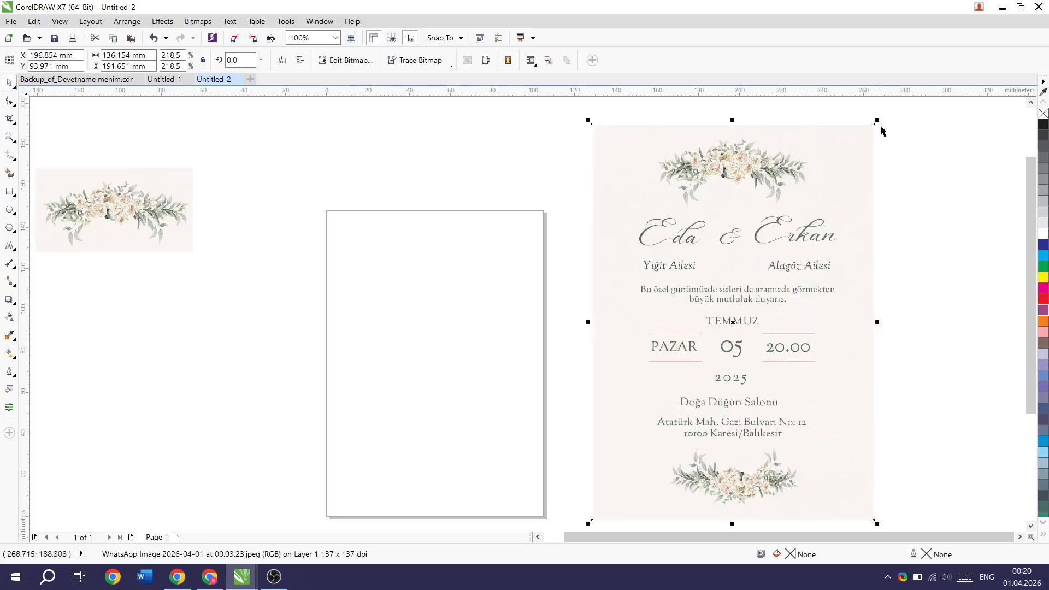
pyautogui.moveTo(881, 120); pyautogui.dragTo(845, 193)
pyautogui.moveTo(775, 274); pyautogui.dragTo(800, 244)
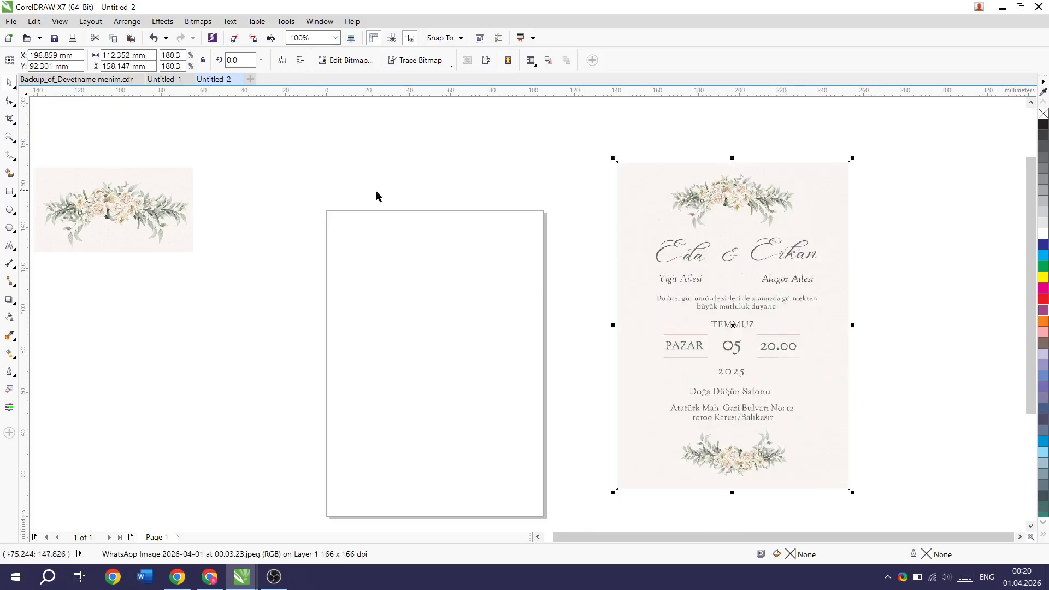
pyautogui.moveTo(97, 213); pyautogui.dragTo(420, 164)
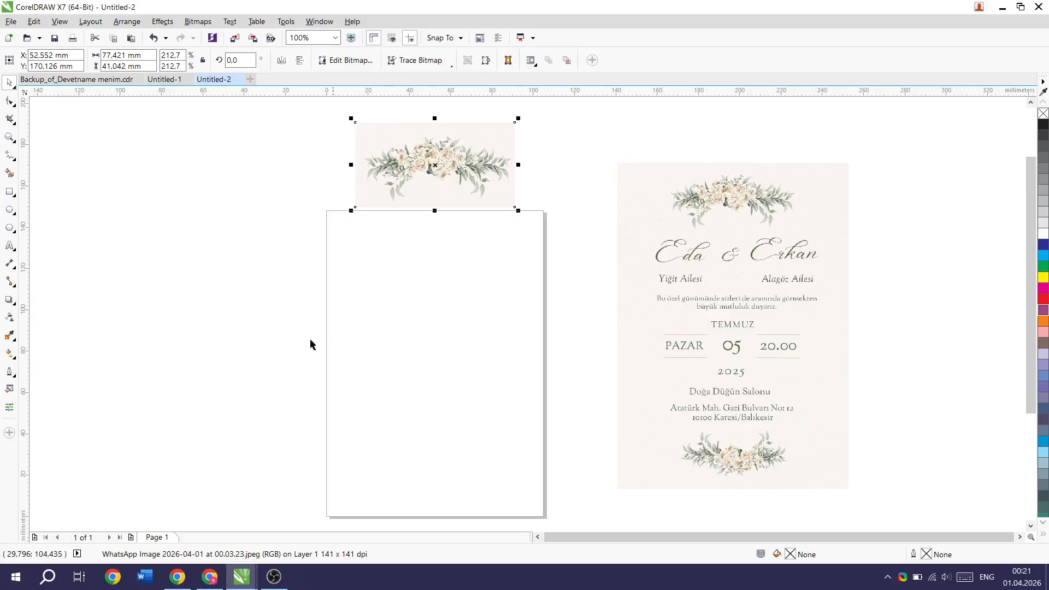
# Step: Switch to Pinterest in Chrome and search for "davetiye arka plan"
pyautogui.moveTo(213, 577)
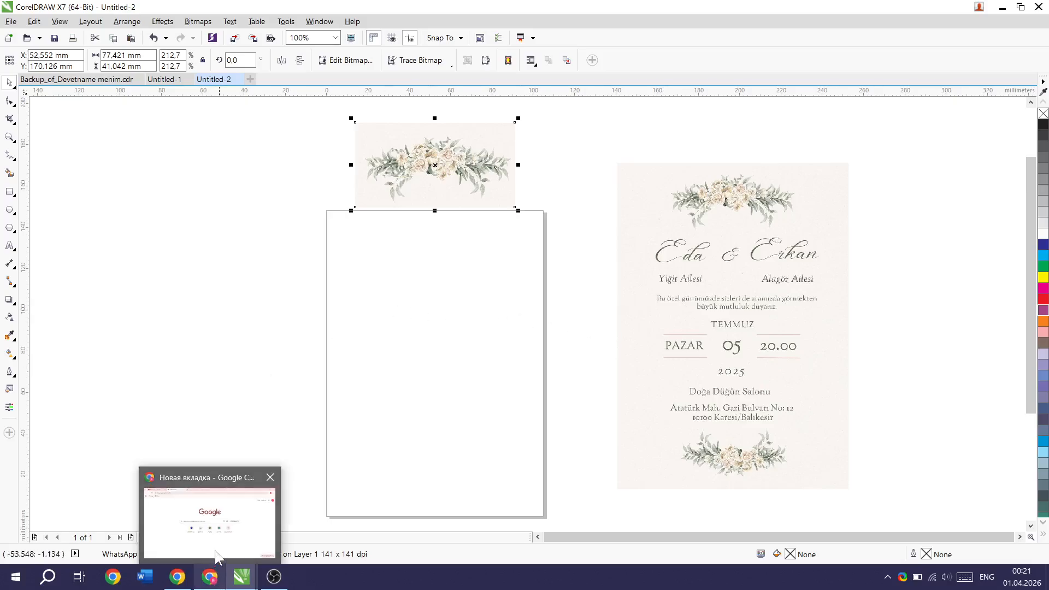
pyautogui.click(177, 577)
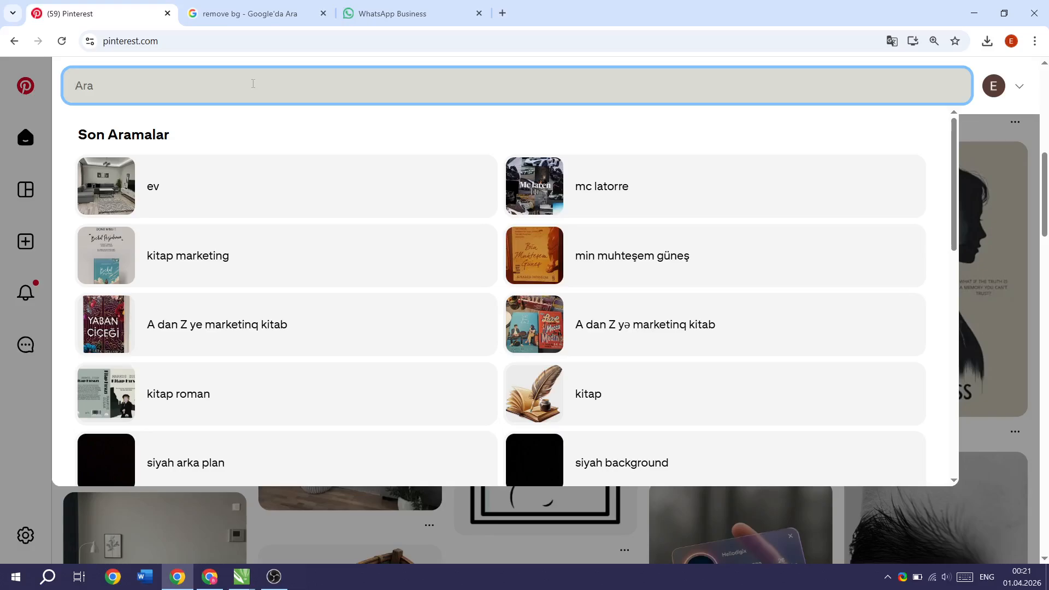
pyautogui.write('daveti')
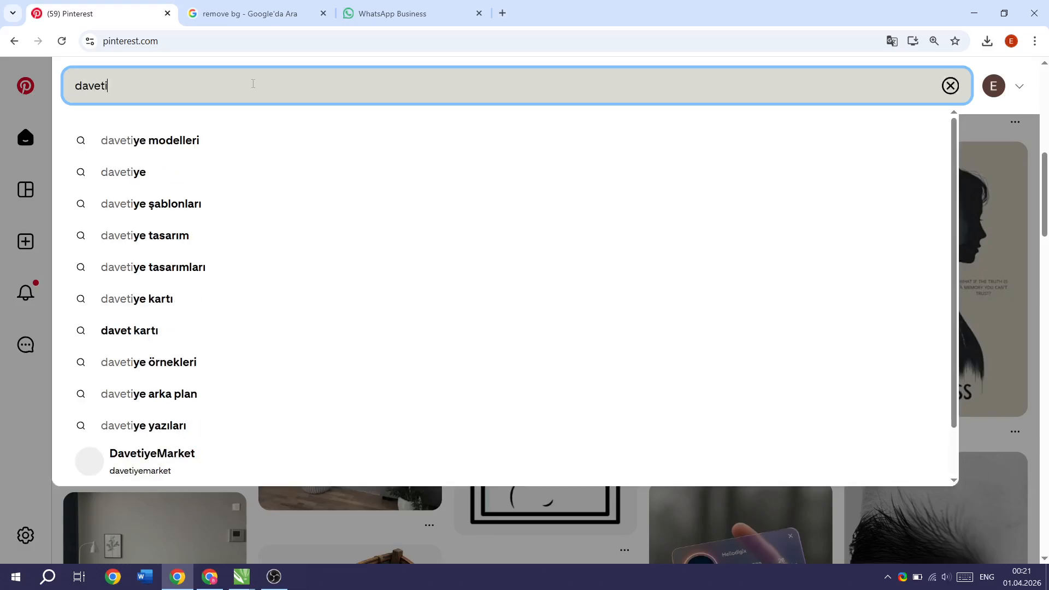
pyautogui.write('ye')
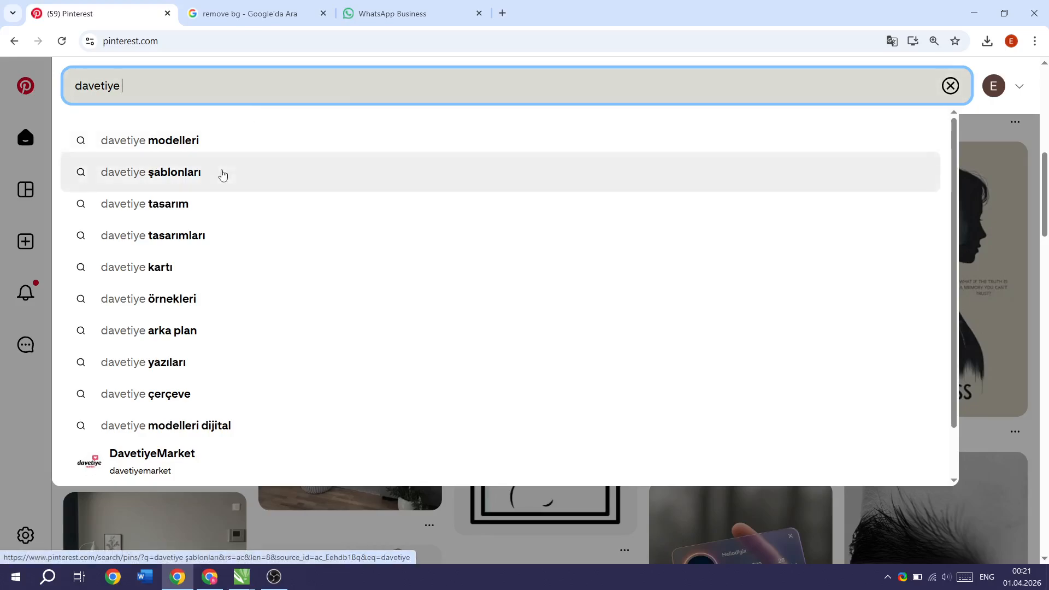
pyautogui.click(170, 332)
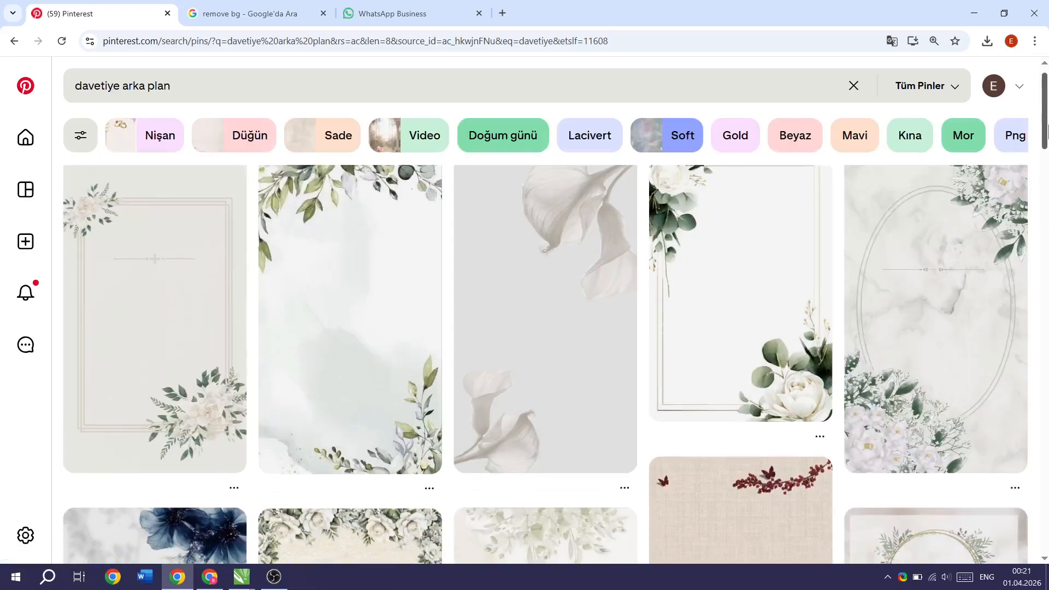
# Step: Open the pin of a draped light background bordered with white roses at its corners and copy its image
pyautogui.scroll(-6, 1041, 159)
pyautogui.scroll(-10, 1041, 172)
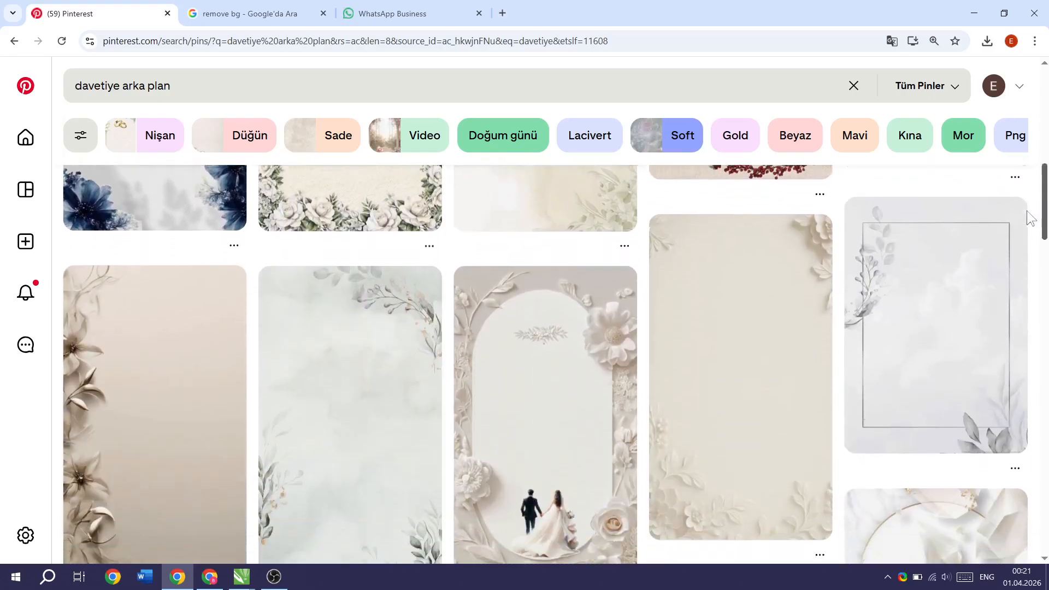
pyautogui.scroll(-3, 1008, 264)
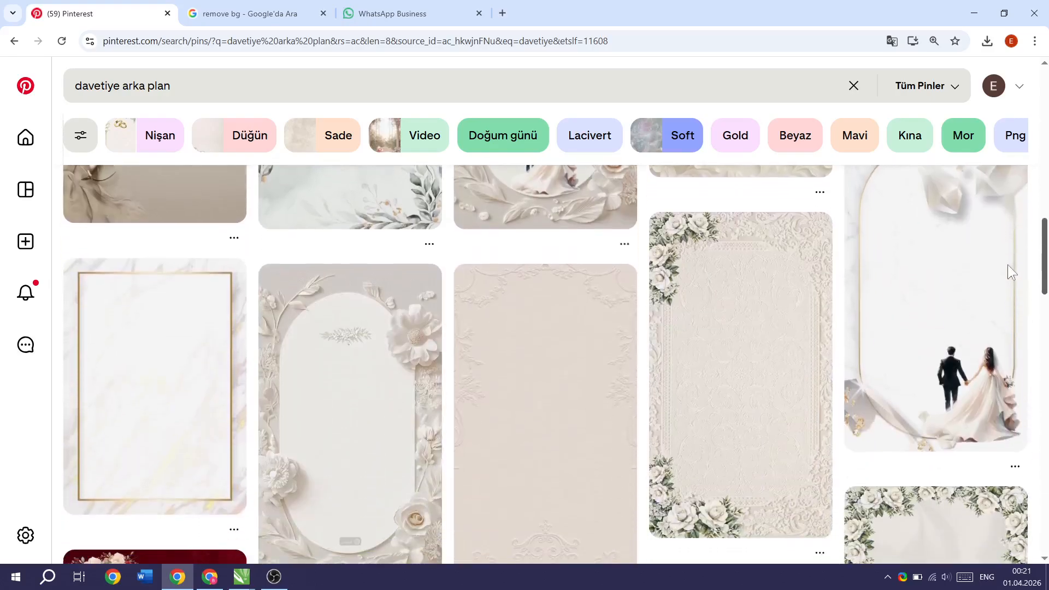
pyautogui.scroll(-5, 1003, 274)
pyautogui.scroll(-3, 987, 314)
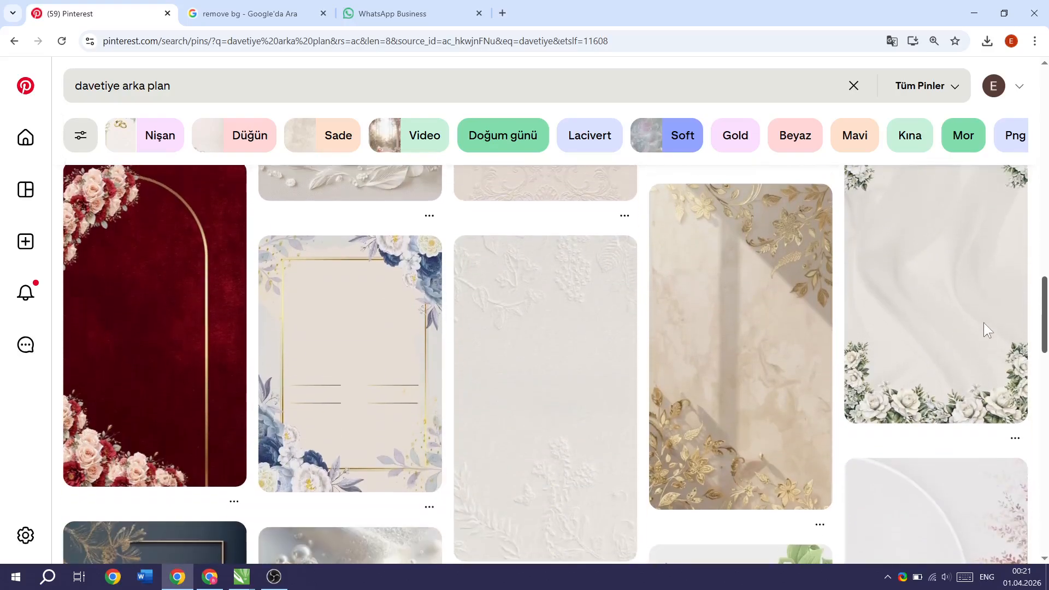
pyautogui.scroll(1, 984, 322)
pyautogui.click(879, 345)
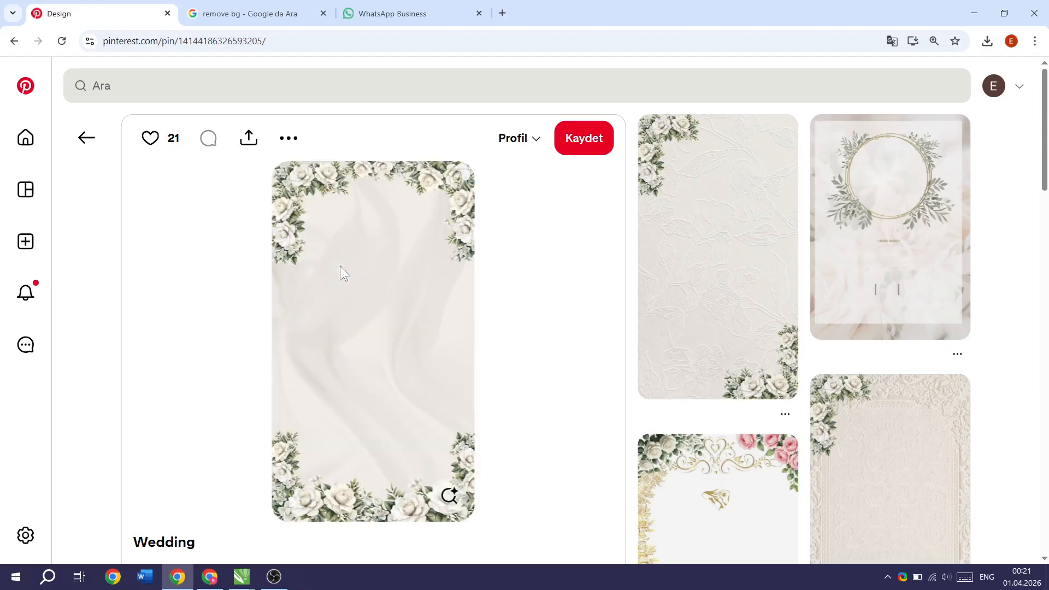
pyautogui.rightClick(340, 265)
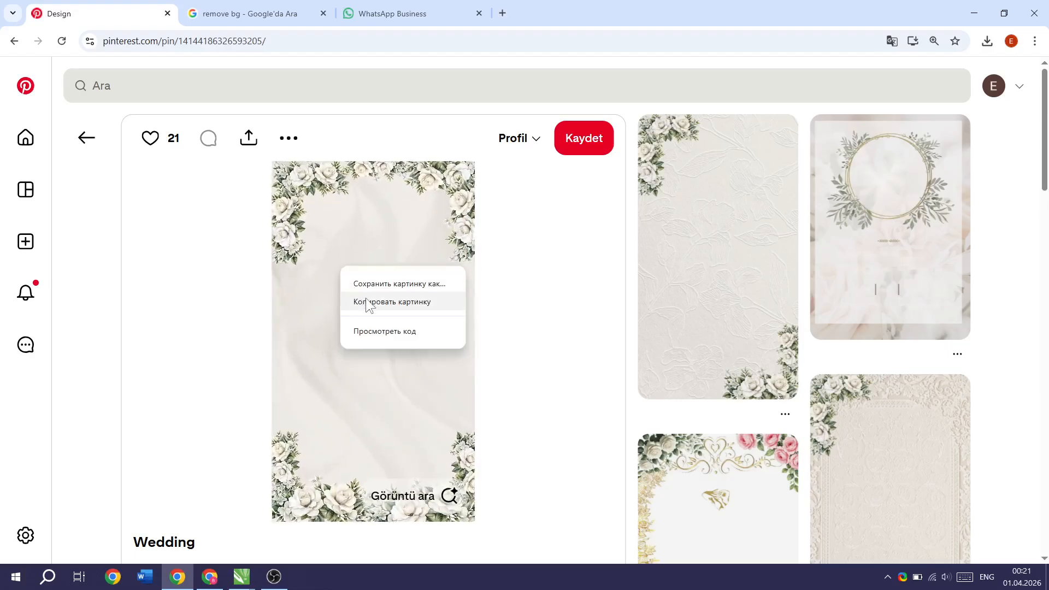
pyautogui.click(367, 302)
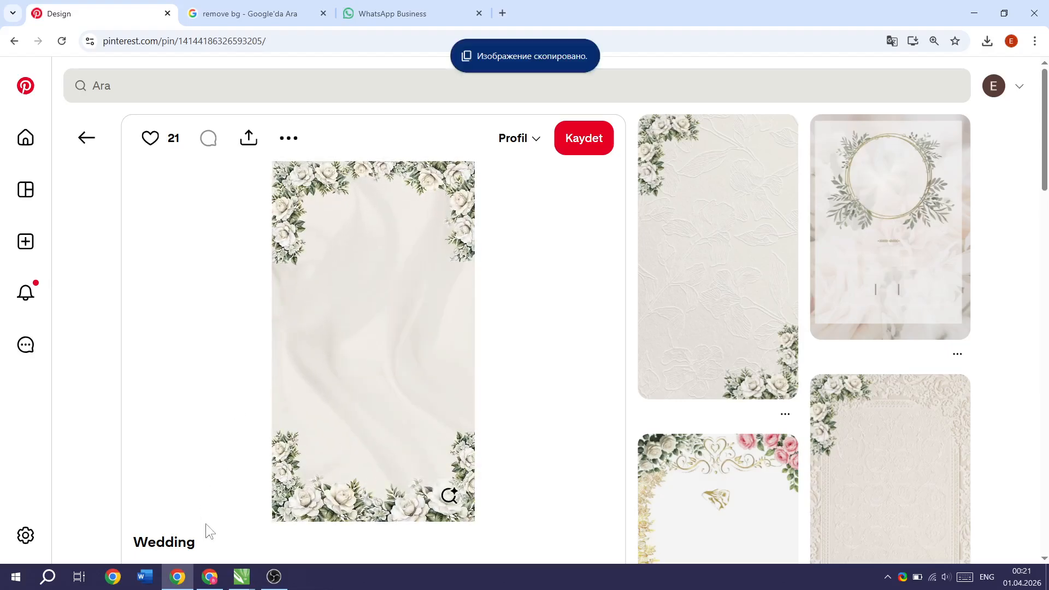
# Step: Switch to CorelDRAW, paste the copied white-rose background and move it down until its upper-right corner is in view
pyautogui.moveTo(236, 579)
pyautogui.click(399, 530)
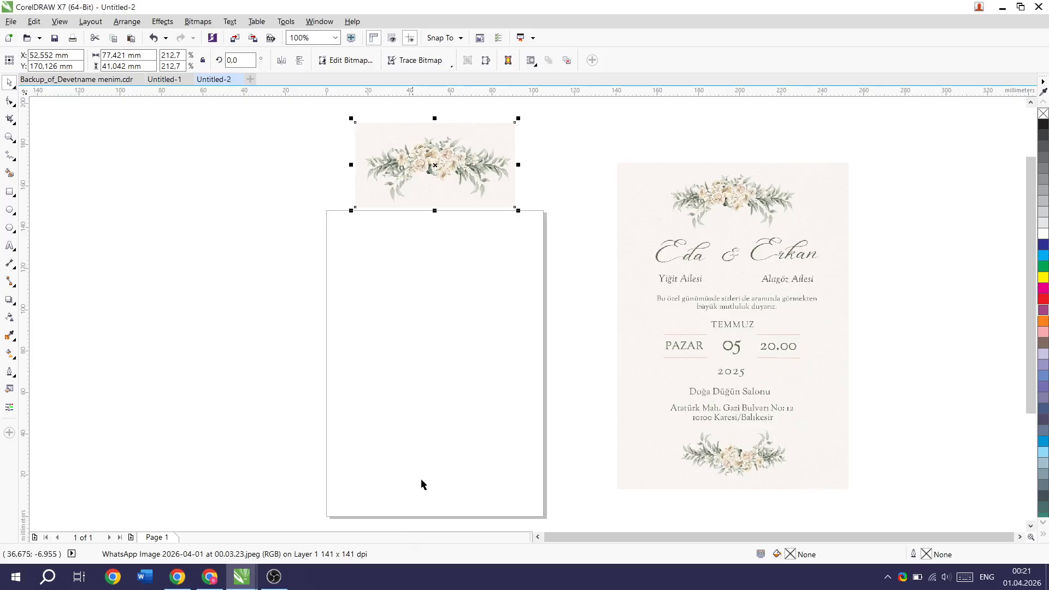
pyautogui.click(450, 408)
pyautogui.hotkey('ctrl', 'v')
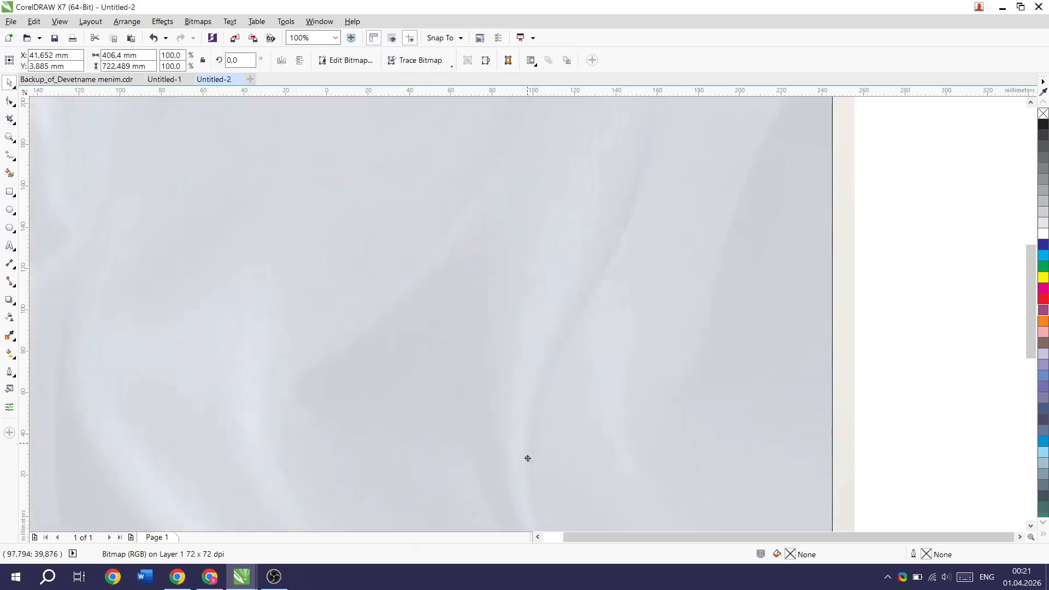
pyautogui.moveTo(528, 459); pyautogui.dragTo(527, 474)
pyautogui.moveTo(600, 263); pyautogui.dragTo(535, 515)
pyautogui.moveTo(634, 230); pyautogui.dragTo(561, 457)
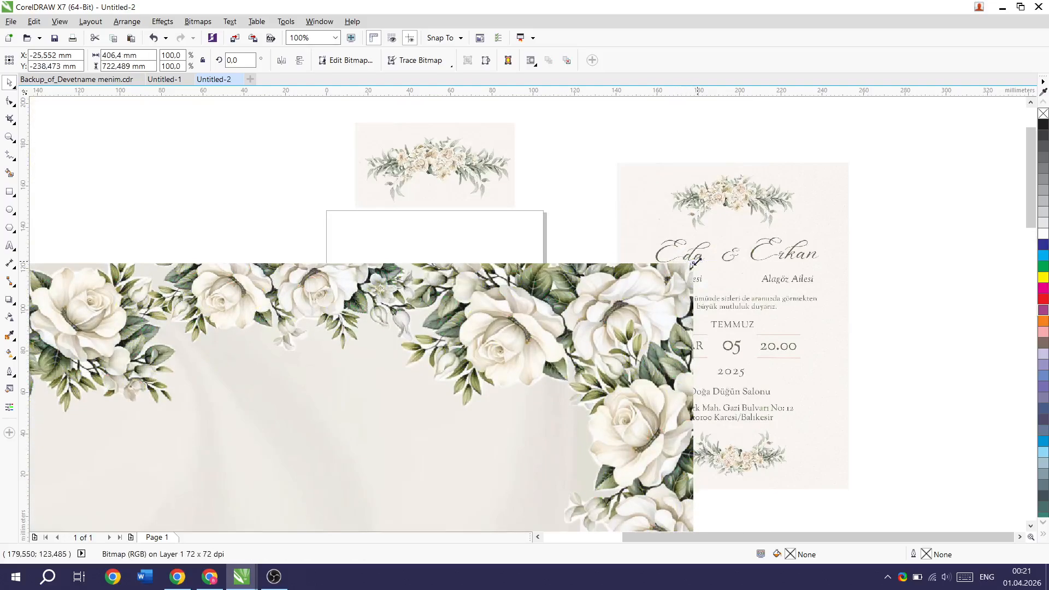
# Step: Shrink the pasted white-rose background proportionally to about 113 × 201 mm and move it over the page
pyautogui.moveTo(683, 260); pyautogui.dragTo(503, 450)
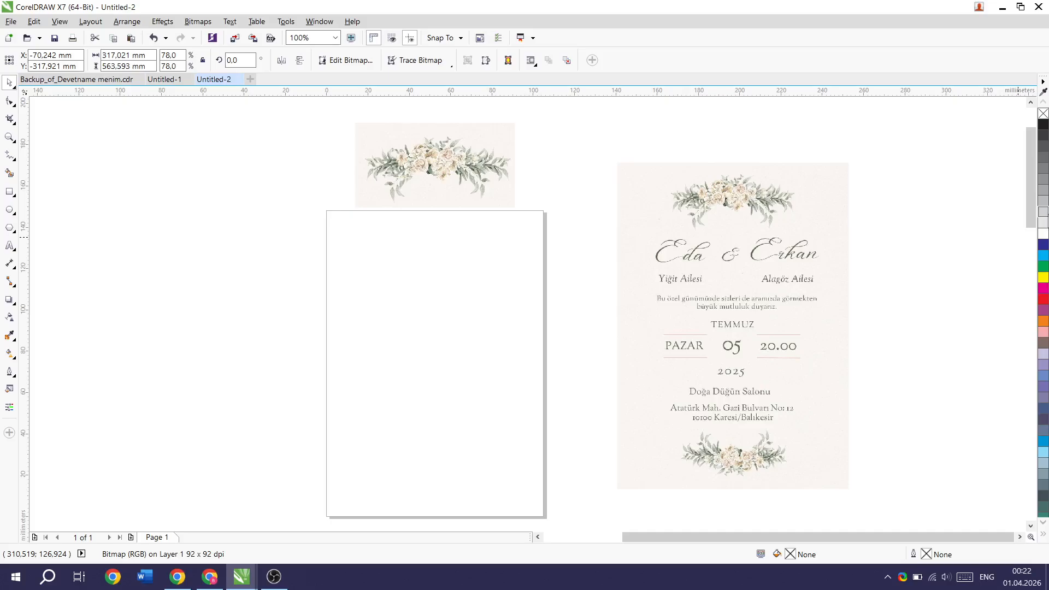
pyautogui.moveTo(1030, 195); pyautogui.dragTo(1029, 244)
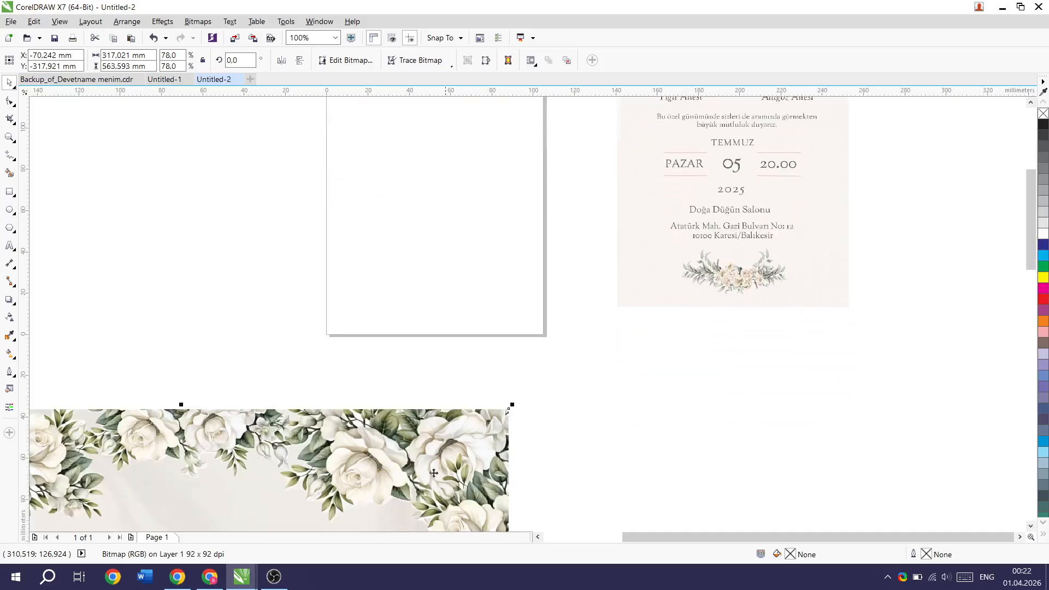
pyautogui.moveTo(428, 471); pyautogui.dragTo(477, 346)
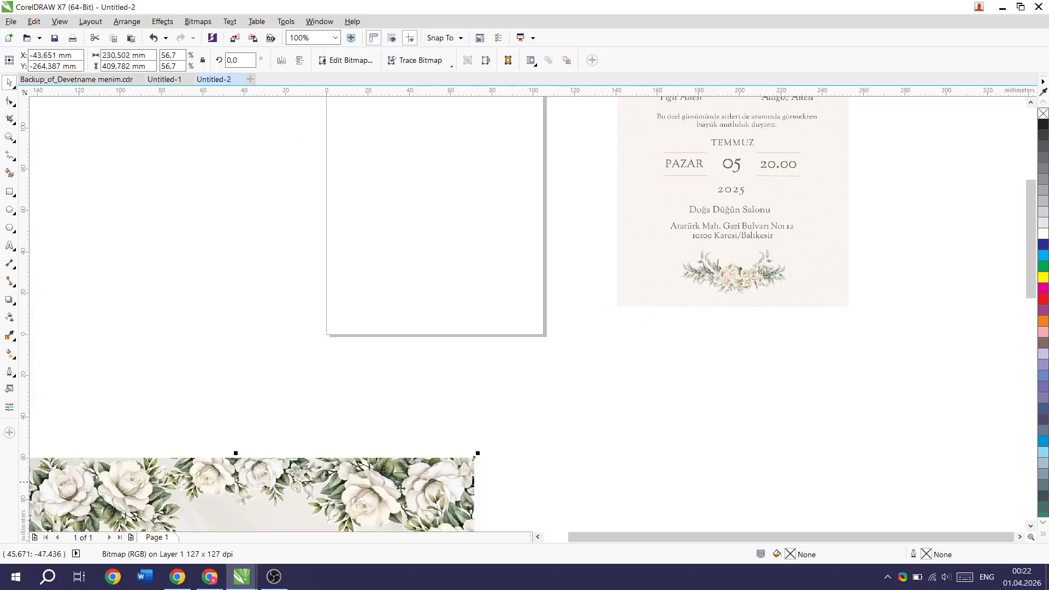
pyautogui.moveTo(401, 489); pyautogui.dragTo(550, 212)
pyautogui.moveTo(629, 175); pyautogui.dragTo(507, 389)
pyautogui.moveTo(447, 413); pyautogui.dragTo(546, 126)
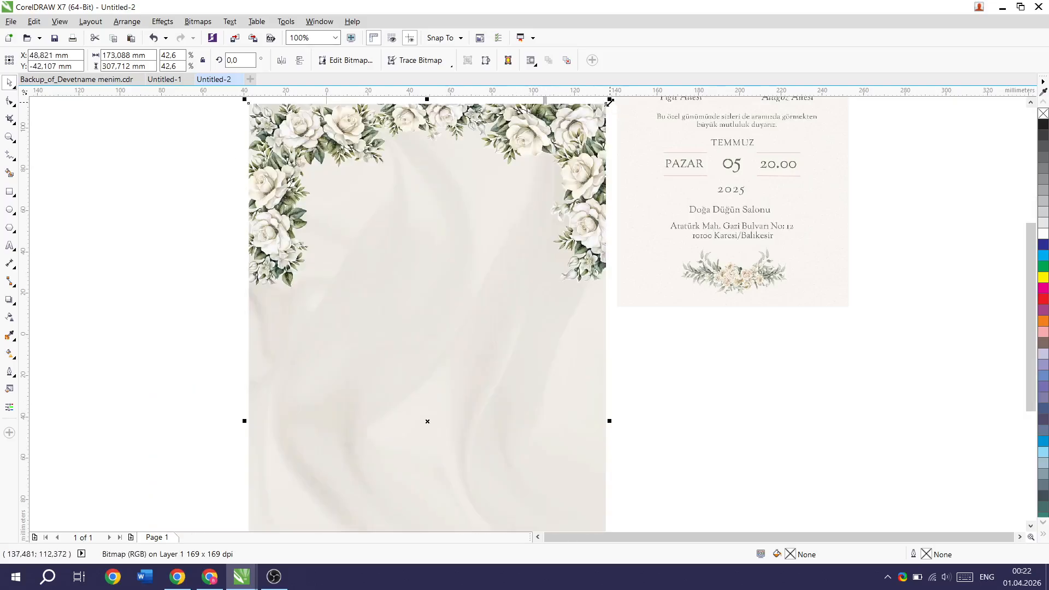
pyautogui.moveTo(610, 101); pyautogui.dragTo(480, 316)
pyautogui.moveTo(415, 437); pyautogui.dragTo(490, 182)
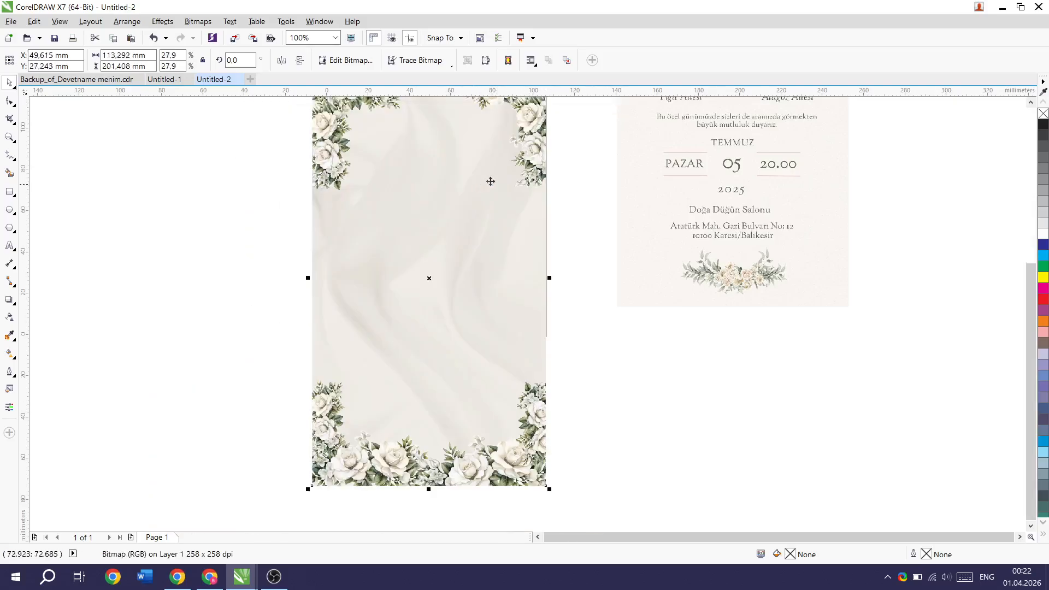
# Step: Shrink the white-rose background further to about 70 × 124 mm and align it with the page's upper-left corner
pyautogui.moveTo(529, 122); pyautogui.dragTo(520, 178)
pyautogui.moveTo(541, 123); pyautogui.dragTo(450, 282)
pyautogui.moveTo(427, 362); pyautogui.dragTo(449, 150)
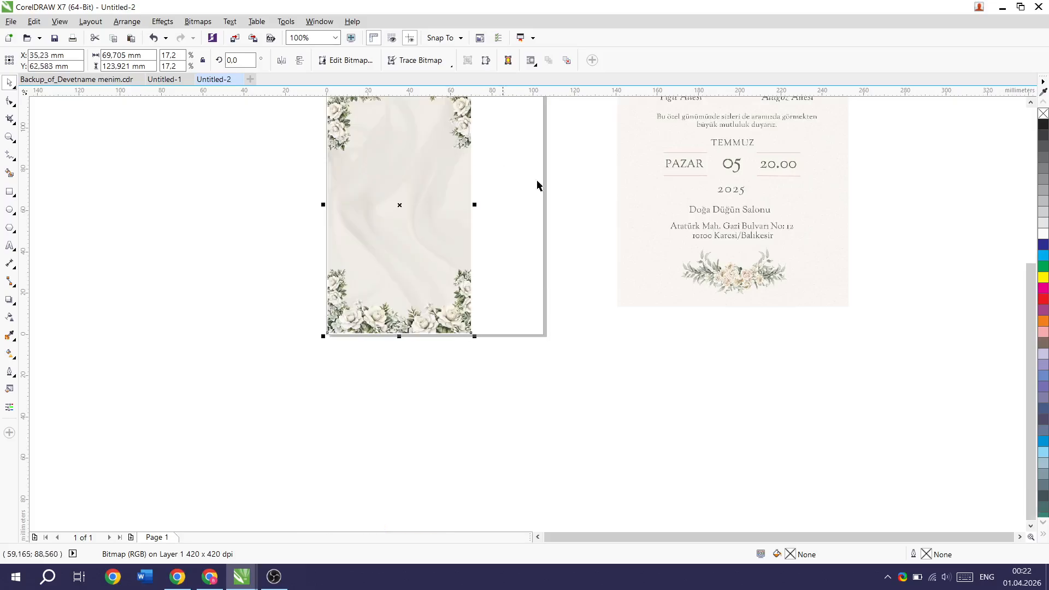
pyautogui.scroll(3, 1031, 290)
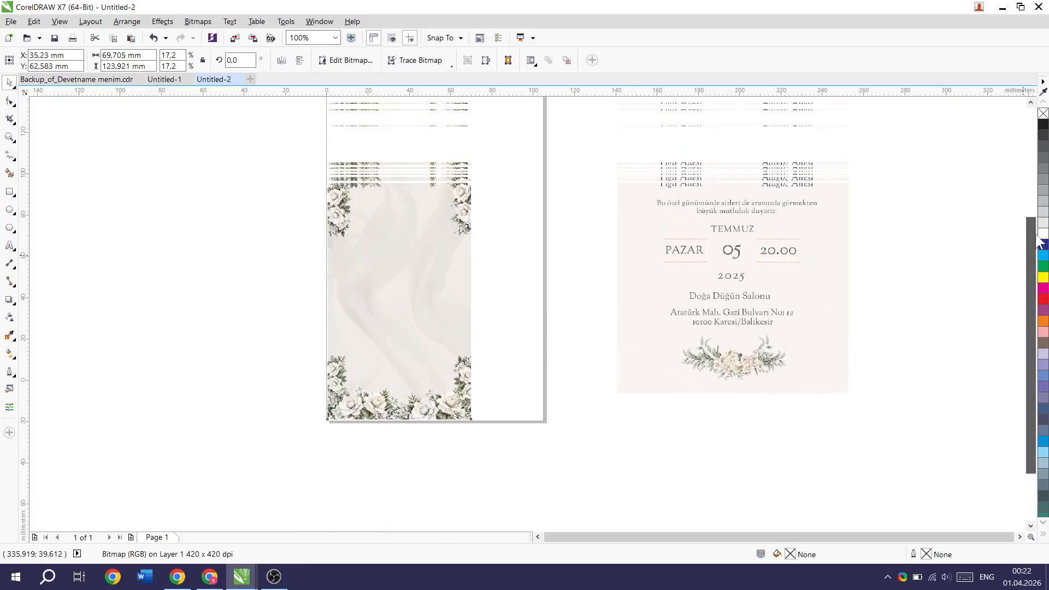
pyautogui.moveTo(407, 261); pyautogui.dragTo(409, 213)
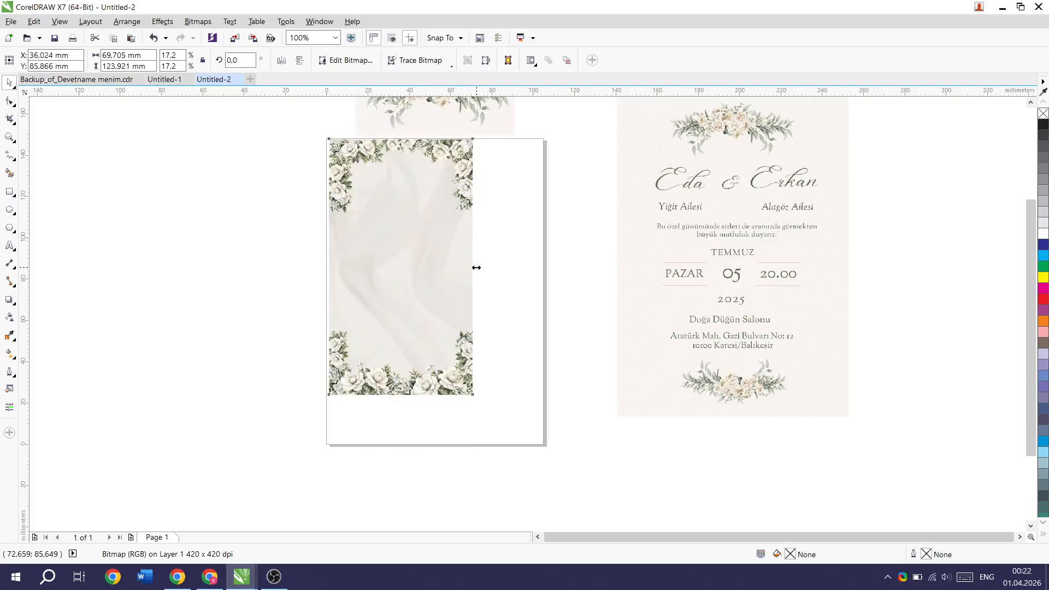
# Step: Stretch the white-rose background to the right, downward and slightly to the left so that it covers the whole A6 page
pyautogui.moveTo(476, 267); pyautogui.dragTo(545, 266)
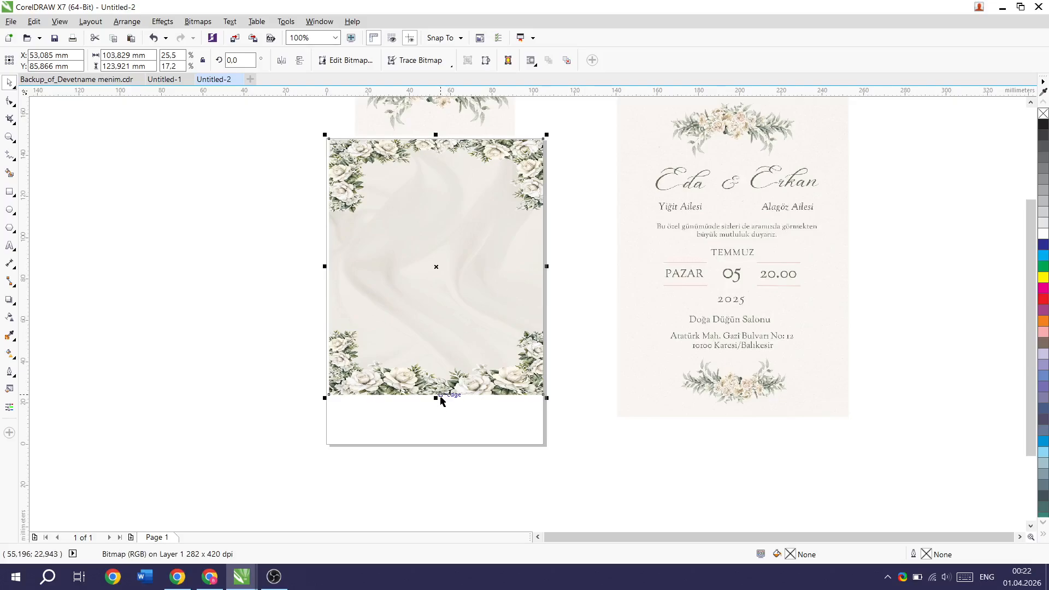
pyautogui.moveTo(440, 399); pyautogui.dragTo(434, 446)
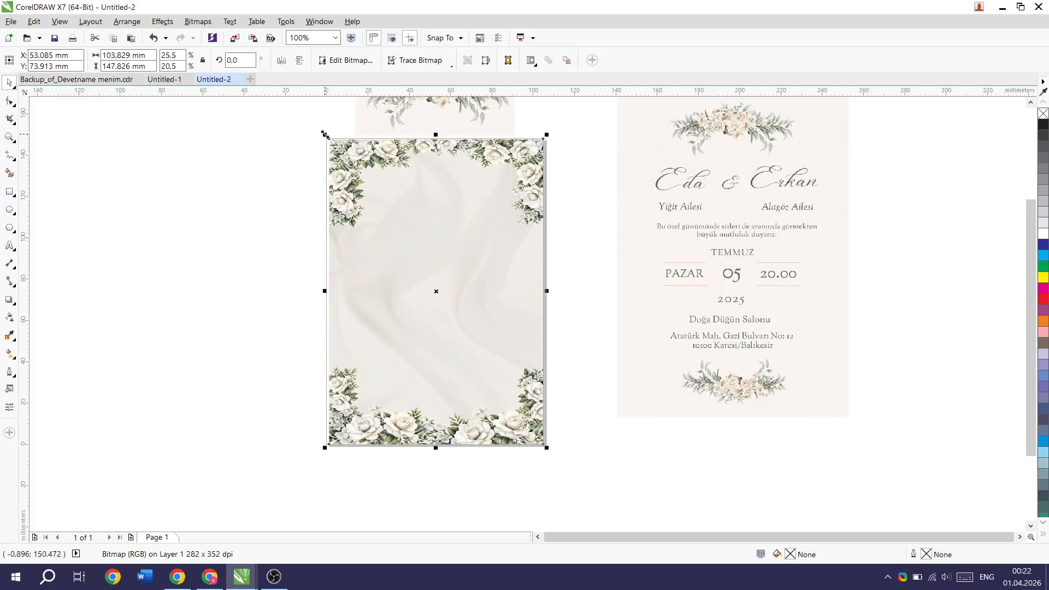
pyautogui.moveTo(324, 134); pyautogui.dragTo(321, 134)
pyautogui.moveTo(323, 293); pyautogui.dragTo(321, 292)
pyautogui.click(222, 278)
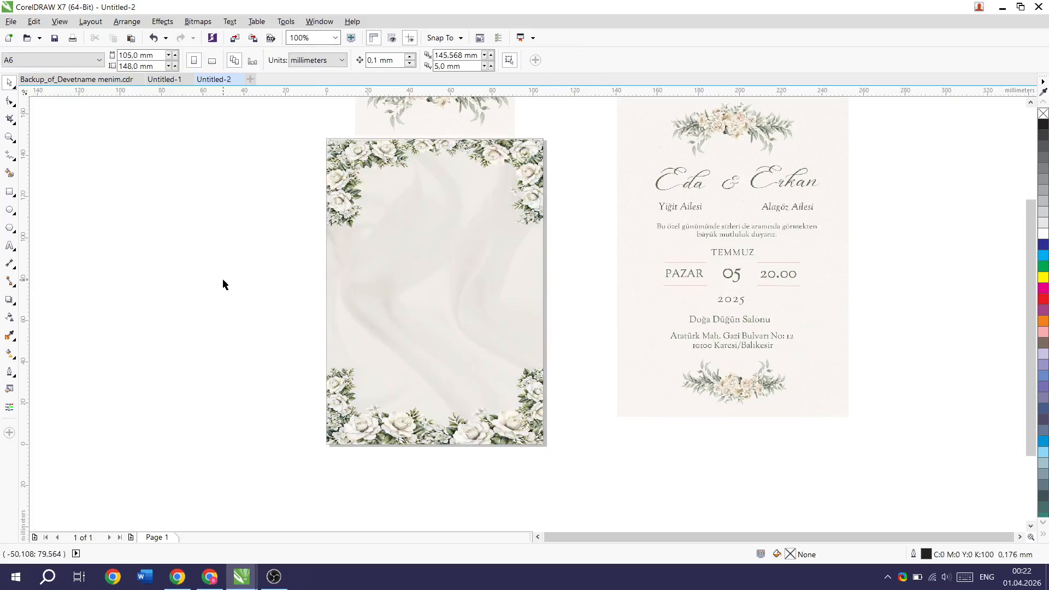
# Step: Add the bride's first name as artistic text in the upper half of the page
pyautogui.click(9, 246)
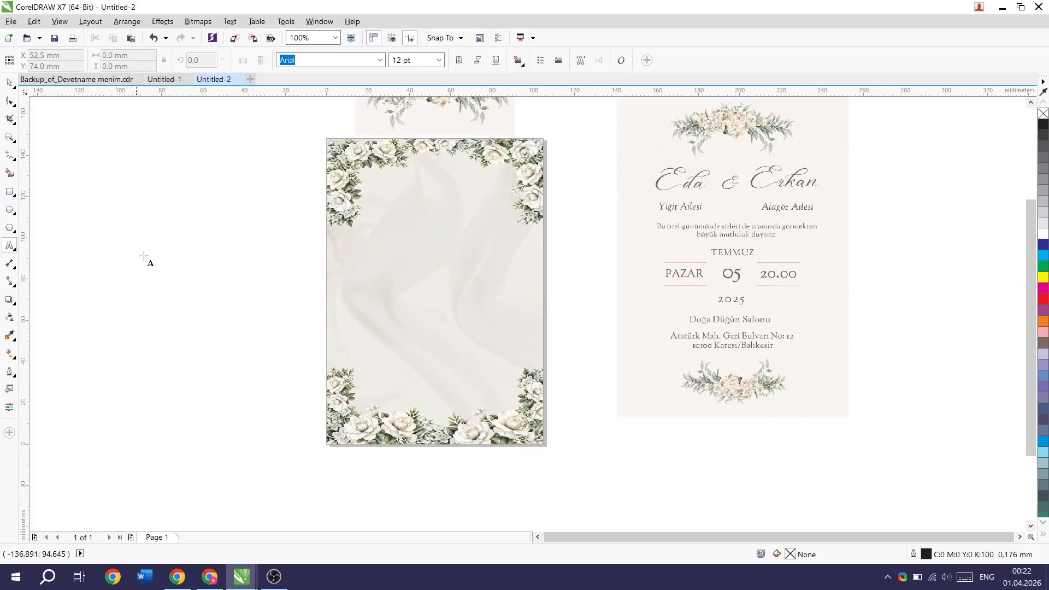
pyautogui.click(409, 261)
pyautogui.write('Eda')
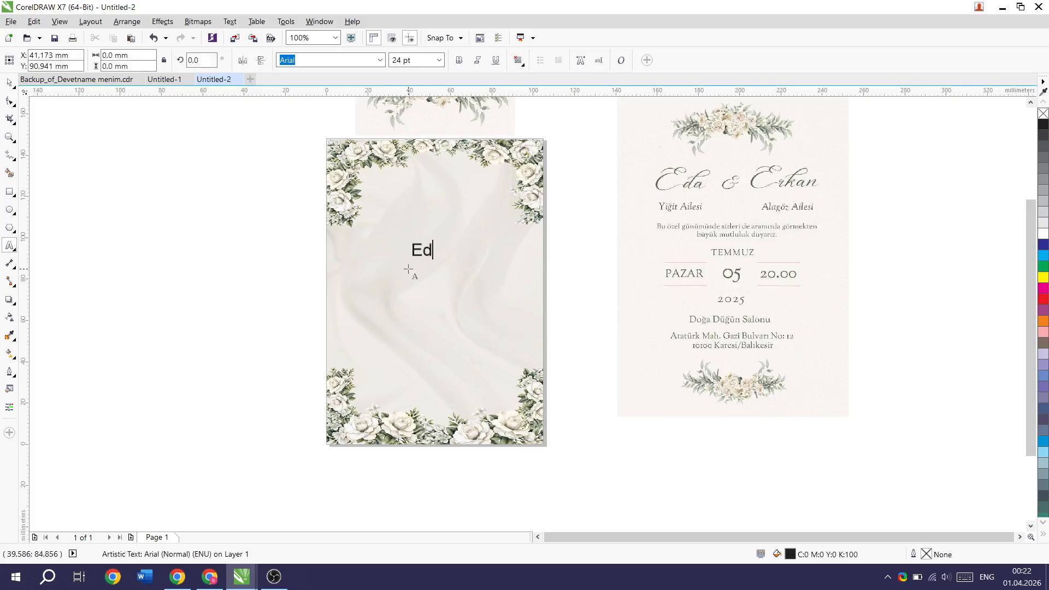
pyautogui.click(9, 82)
# Step: Set the name's font to Edwardian Script ITC, enlarge it to about 63.6 pt and place it below the upper-left roses
pyautogui.click(380, 60)
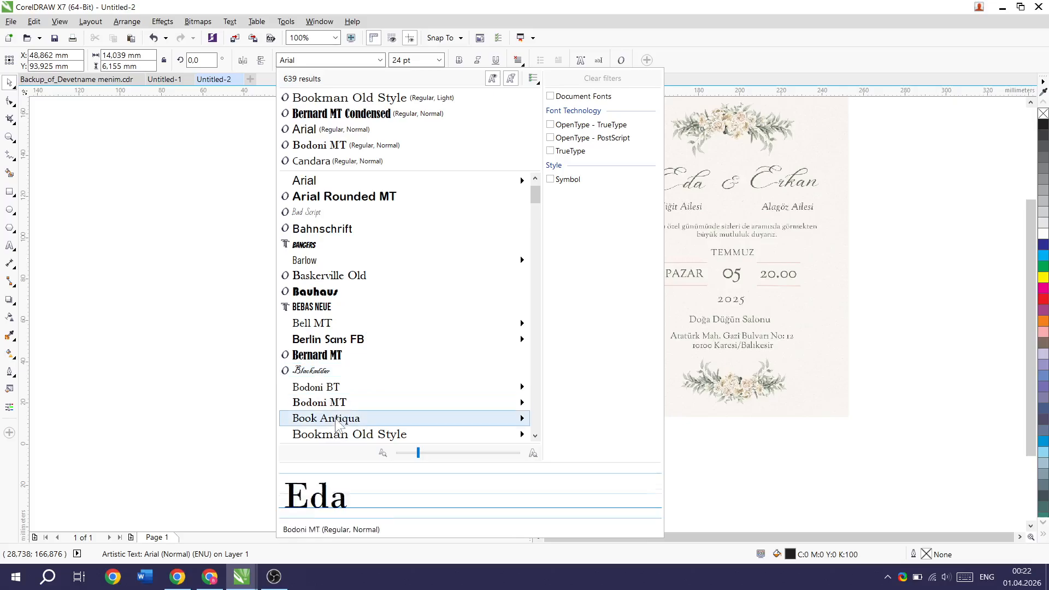
pyautogui.moveTo(532, 188); pyautogui.dragTo(516, 260)
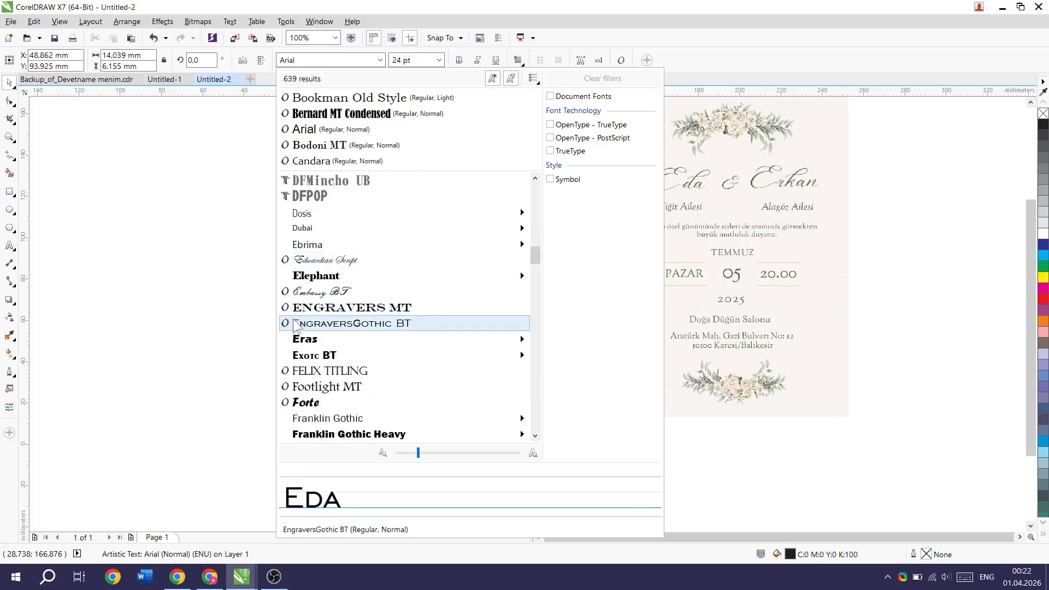
pyautogui.click(349, 260)
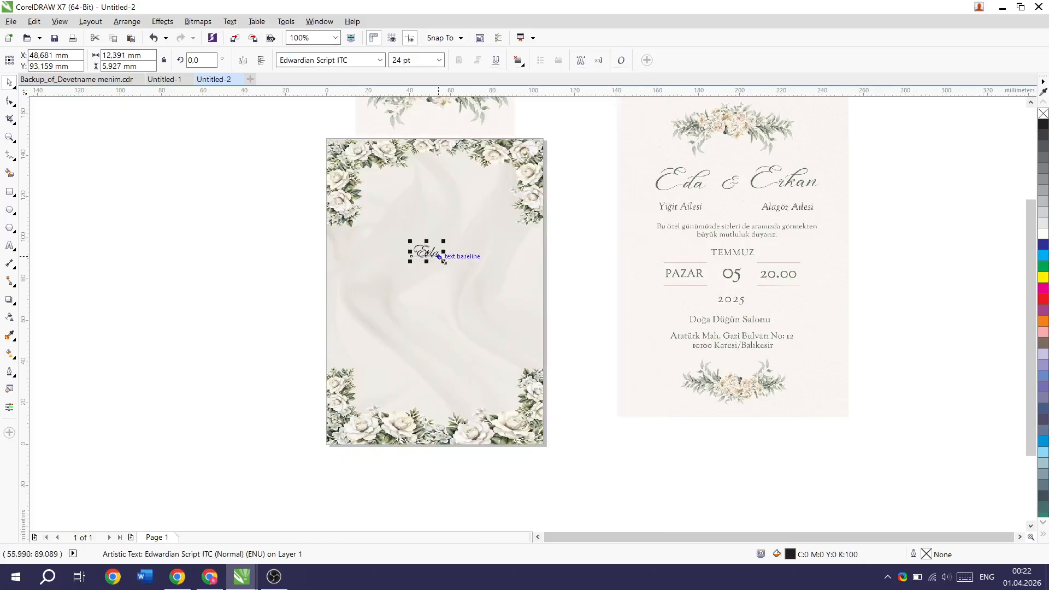
pyautogui.moveTo(445, 263); pyautogui.dragTo(397, 221)
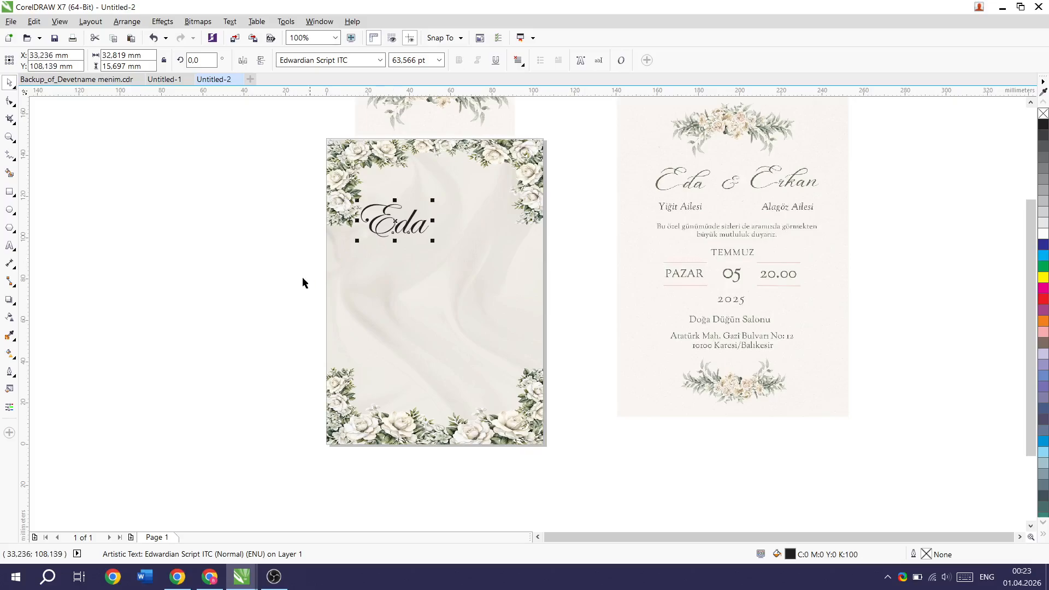
# Step: Delete the white-rose background and the name text from the page
pyautogui.click(196, 252)
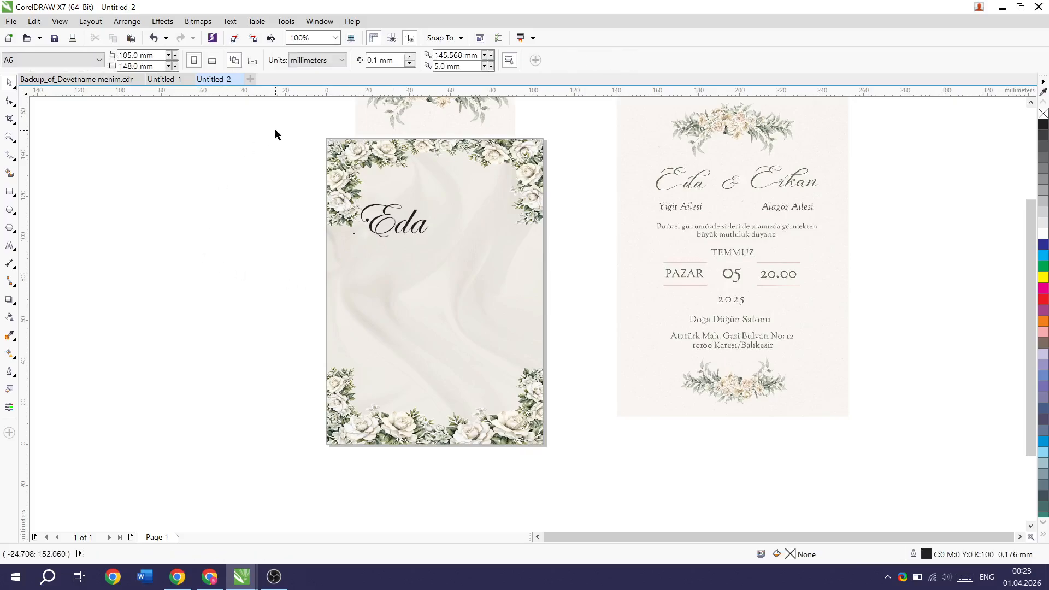
pyautogui.moveTo(276, 130); pyautogui.dragTo(583, 483)
pyautogui.press('Delete')
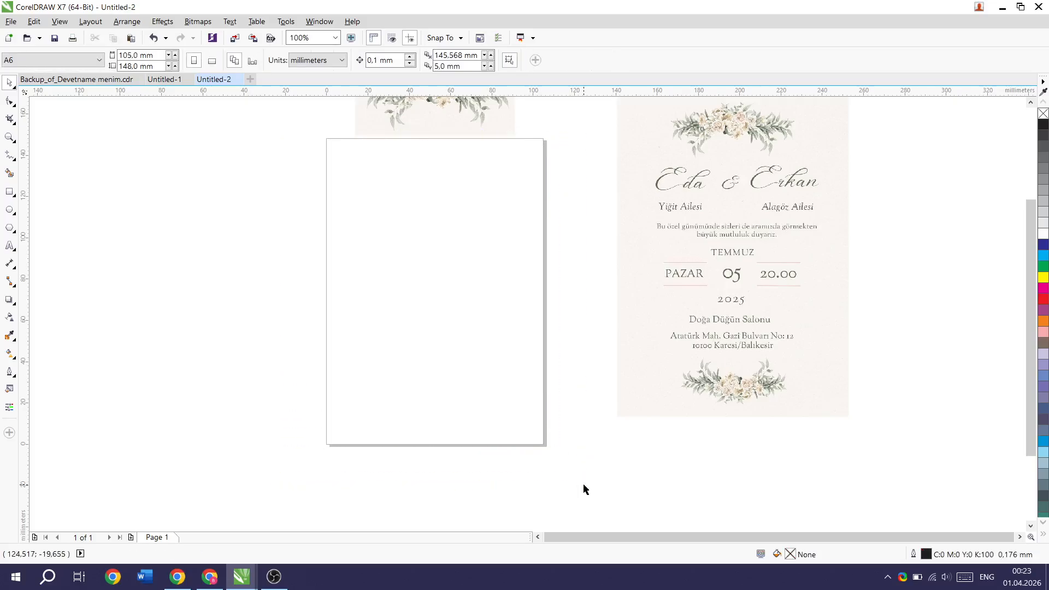
# Step: Move the reference invitation image slightly down and closer to the page
pyautogui.click(766, 172)
pyautogui.moveTo(767, 173); pyautogui.dragTo(753, 214)
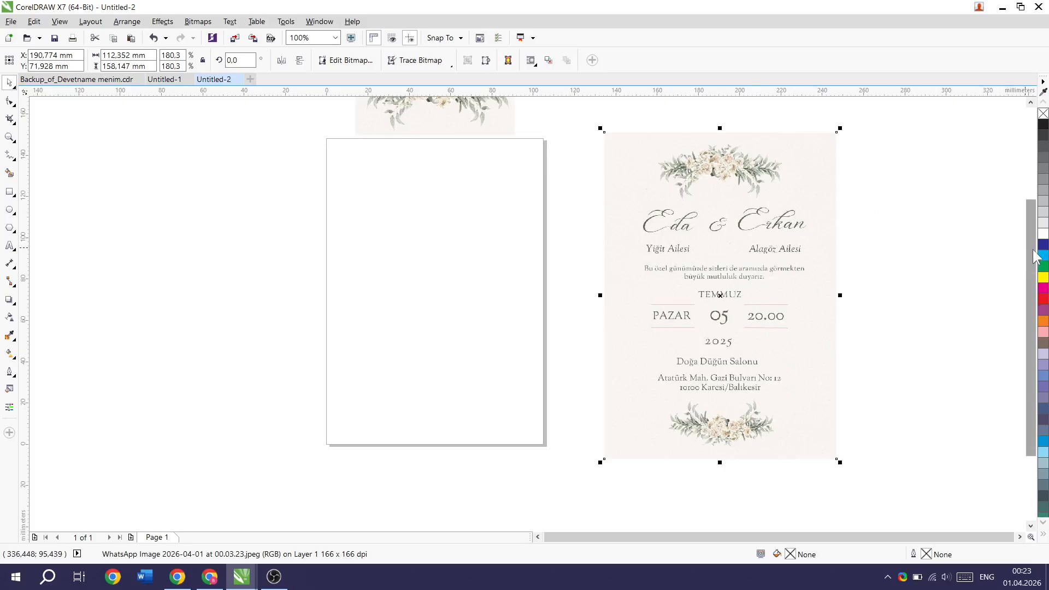
pyautogui.scroll(1, 1035, 256)
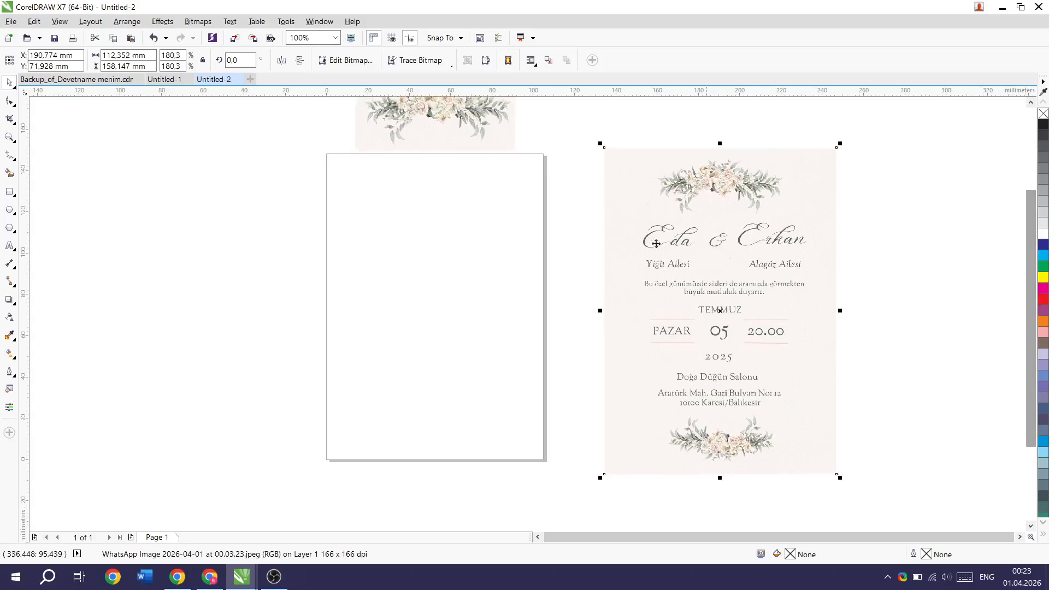
pyautogui.click(413, 334)
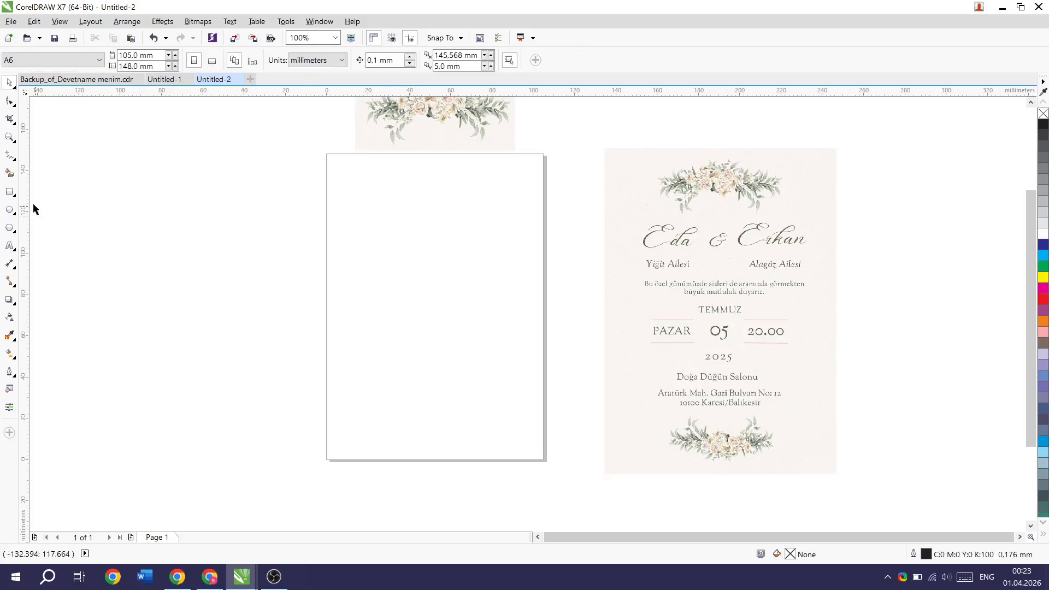
# Step: Set the page background to a solid colour sampled from the reference invitation's light background
pyautogui.click(97, 22)
pyautogui.click(123, 171)
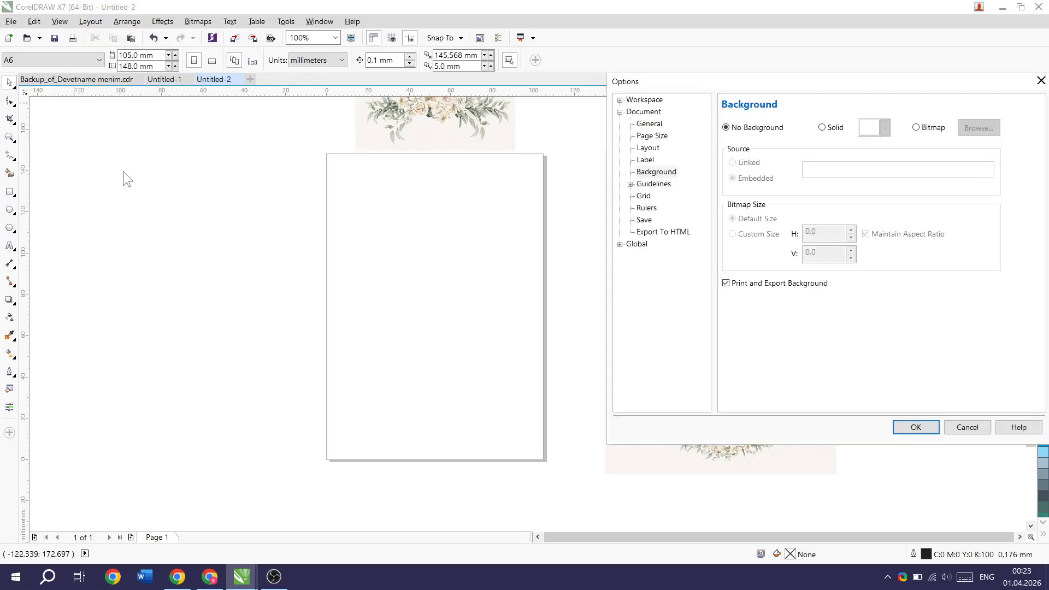
pyautogui.click(825, 129)
pyautogui.click(886, 121)
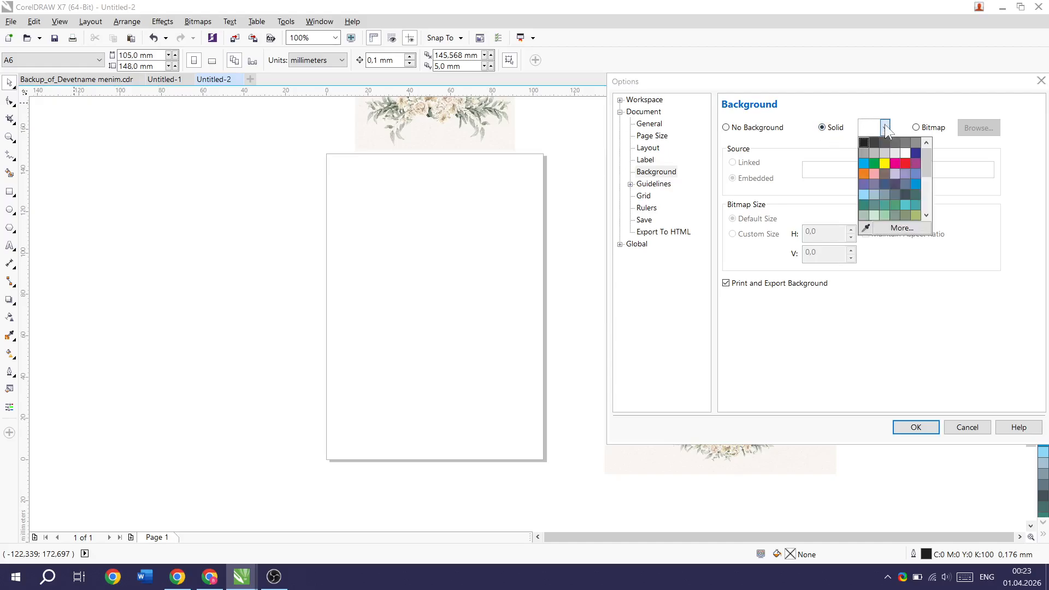
pyautogui.click(866, 228)
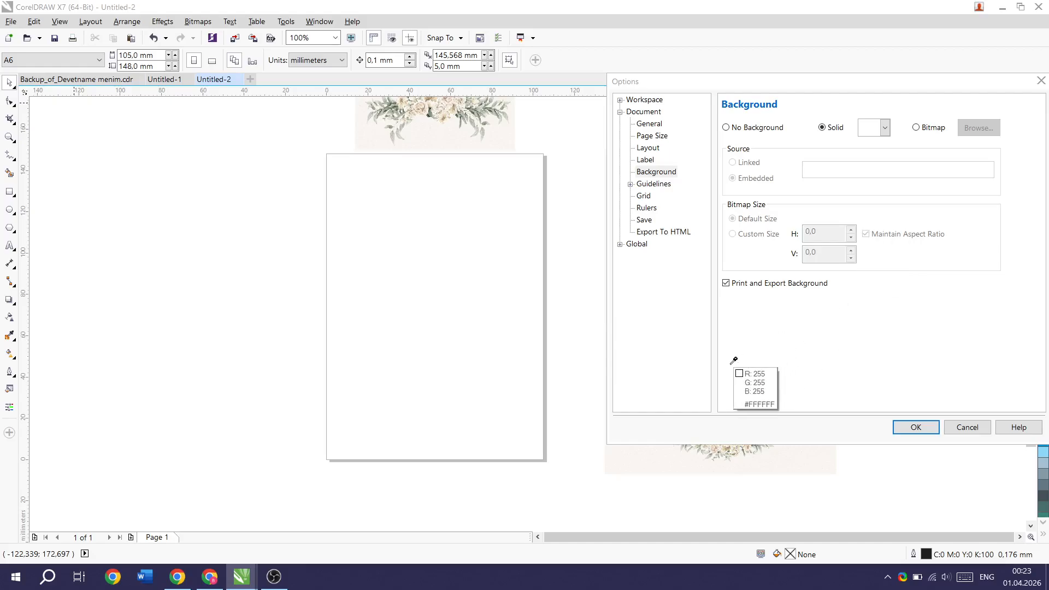
pyautogui.click(665, 455)
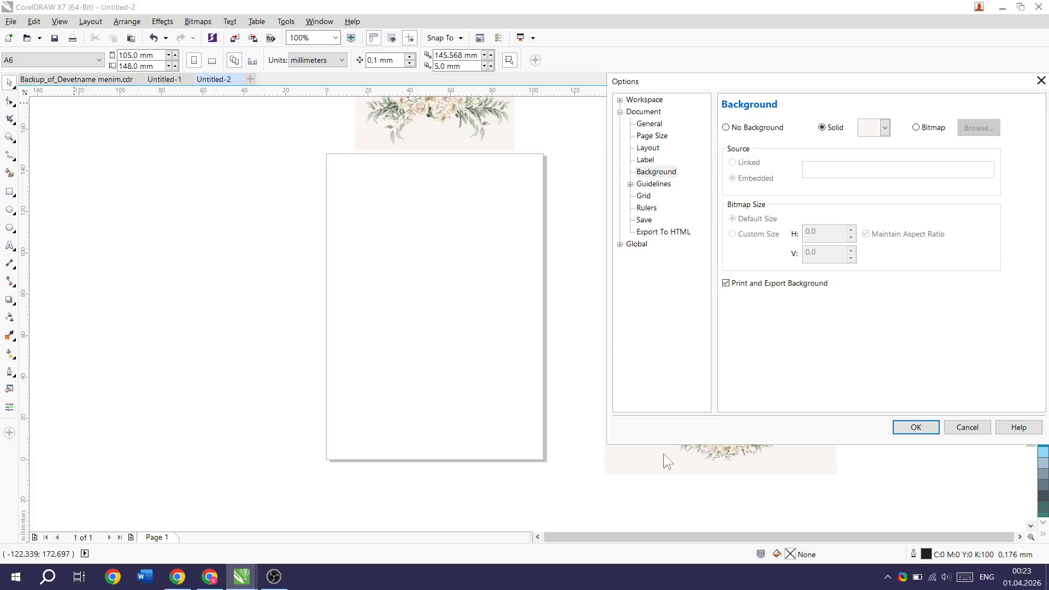
pyautogui.click(903, 428)
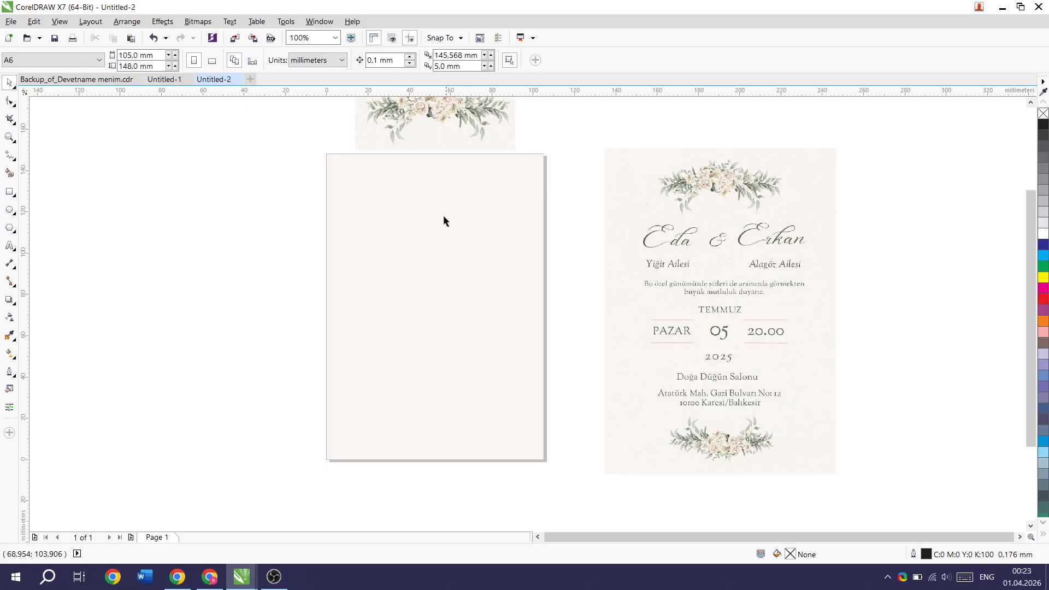
# Step: Move the reference invitation to the left of the page and place the floral image inside the page's upper part
pyautogui.moveTo(674, 196); pyautogui.dragTo(150, 193)
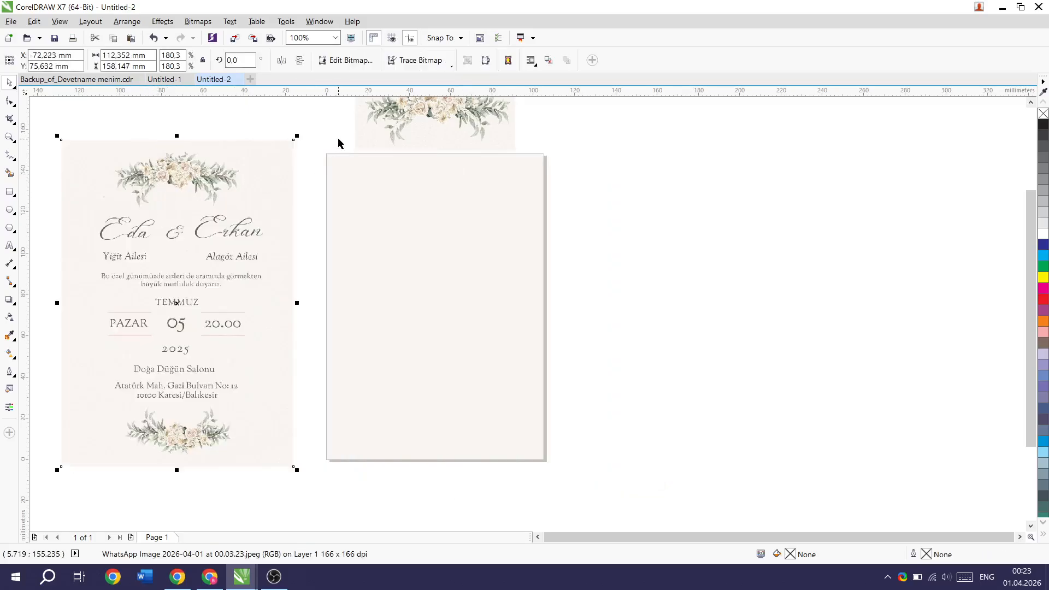
pyautogui.moveTo(424, 128); pyautogui.dragTo(435, 211)
pyautogui.click(603, 257)
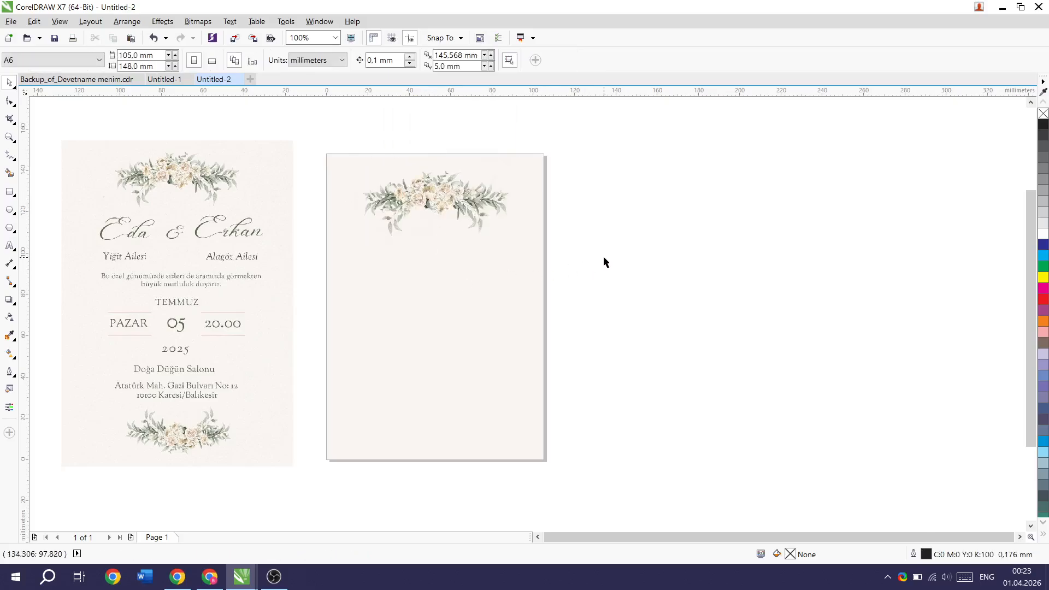
# Step: Resize the floral image to about 66 × 32 mm to match the reference invitation's flowers and centre it in the page's upper part
pyautogui.click(457, 207)
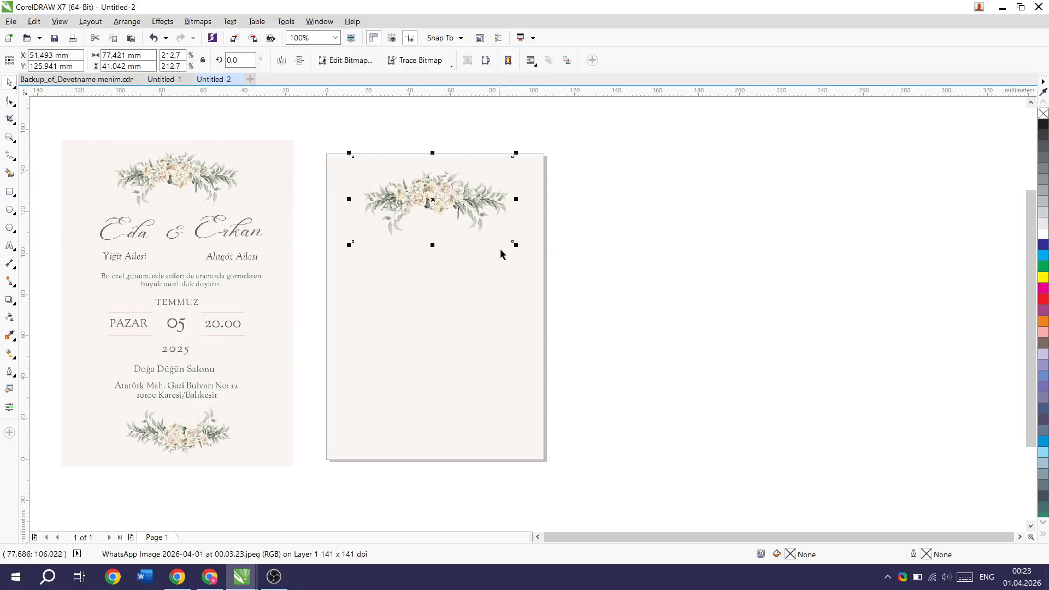
pyautogui.moveTo(516, 246); pyautogui.dragTo(460, 217)
pyautogui.moveTo(405, 188); pyautogui.dragTo(175, 178)
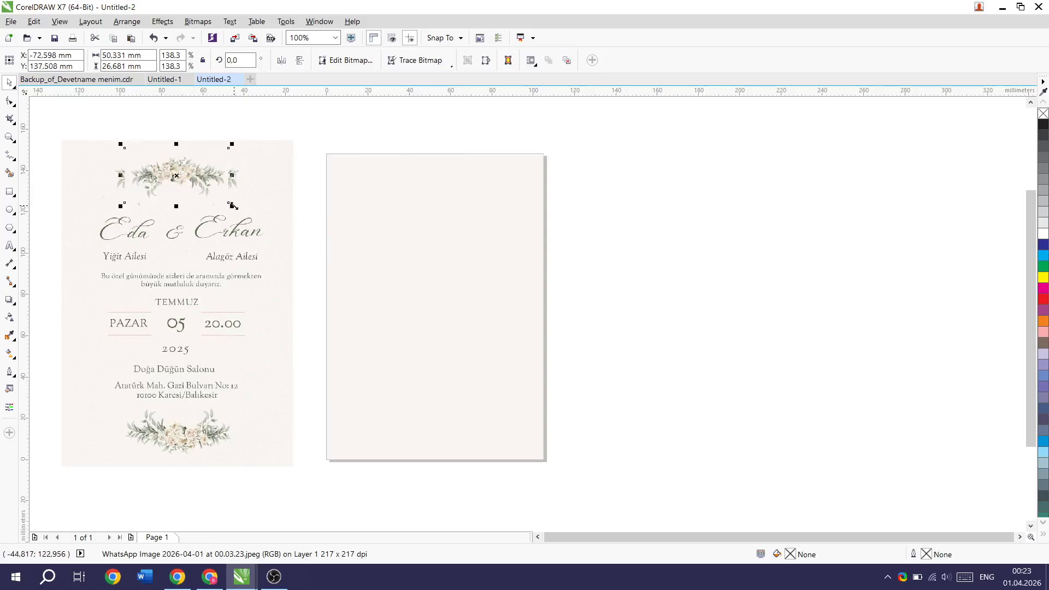
pyautogui.moveTo(233, 206); pyautogui.dragTo(240, 211)
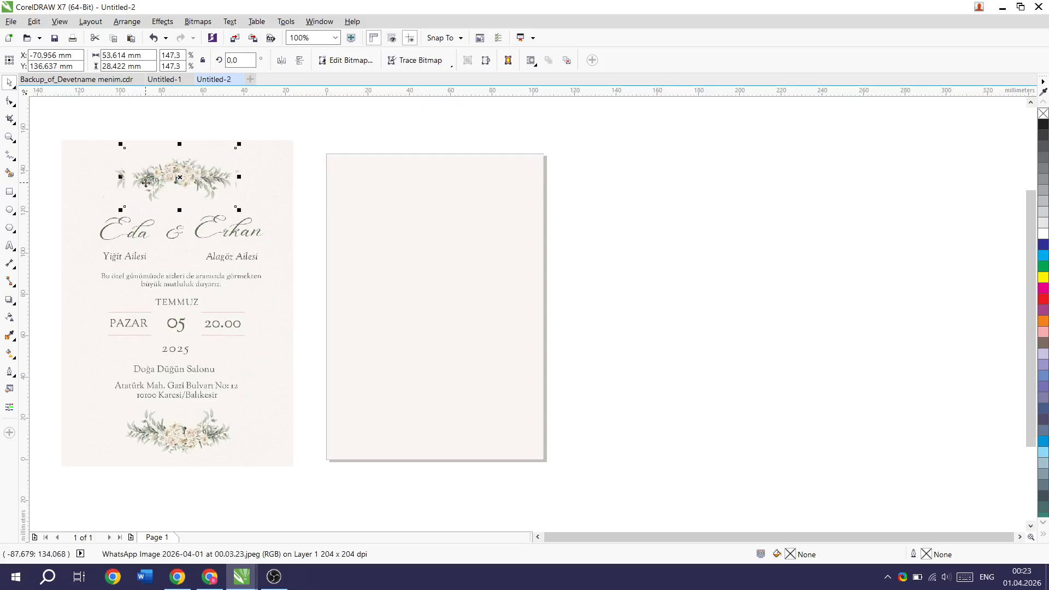
pyautogui.moveTo(122, 210); pyautogui.dragTo(106, 218)
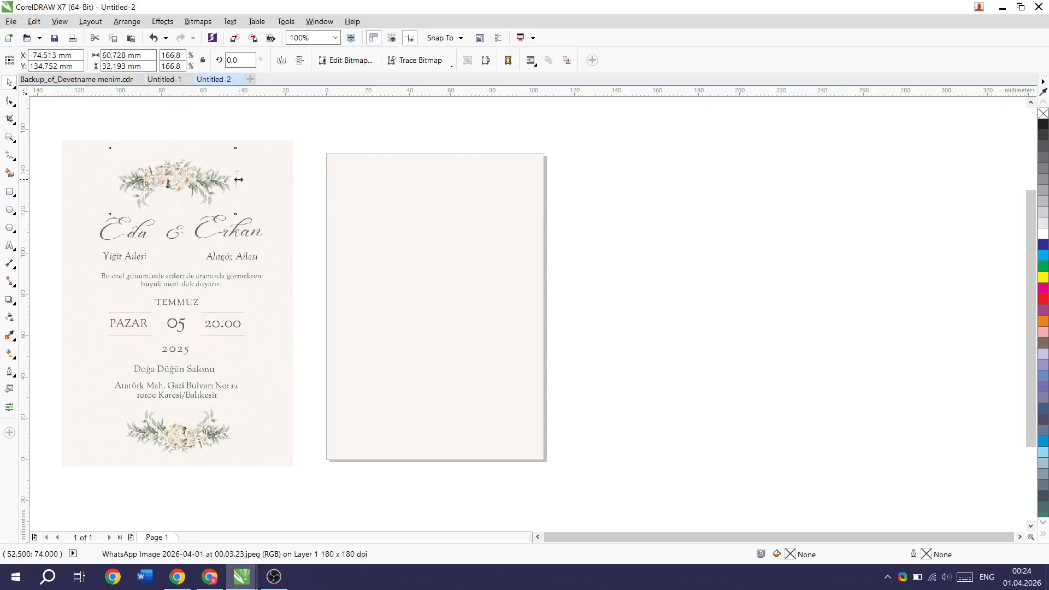
pyautogui.moveTo(238, 180); pyautogui.dragTo(435, 189)
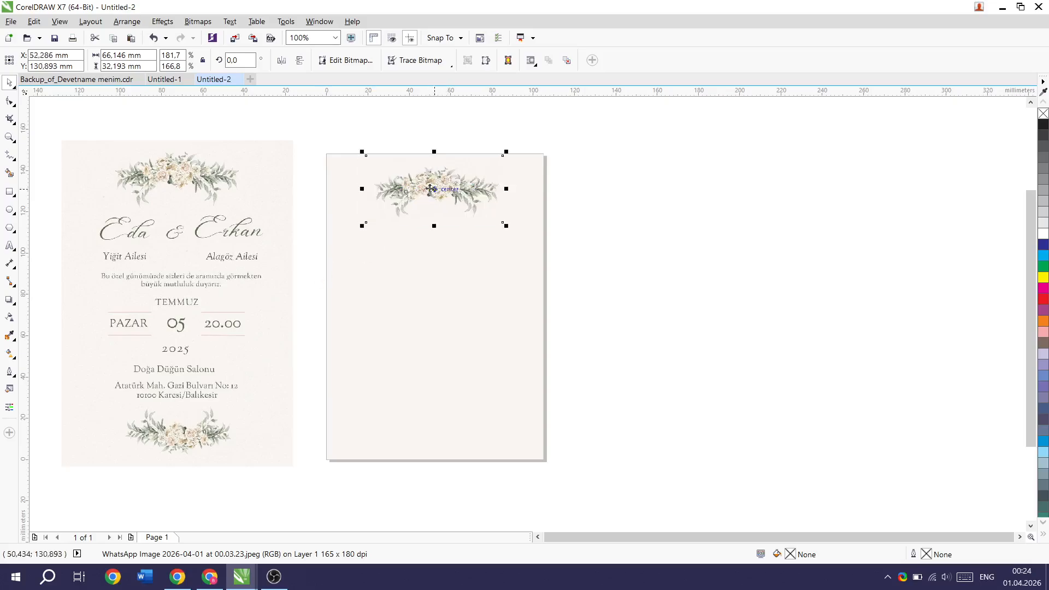
# Step: Duplicate the floral image, mirror the copy vertically and place it centred near the page's lower edge
pyautogui.hotkey('ctrl', 'd')
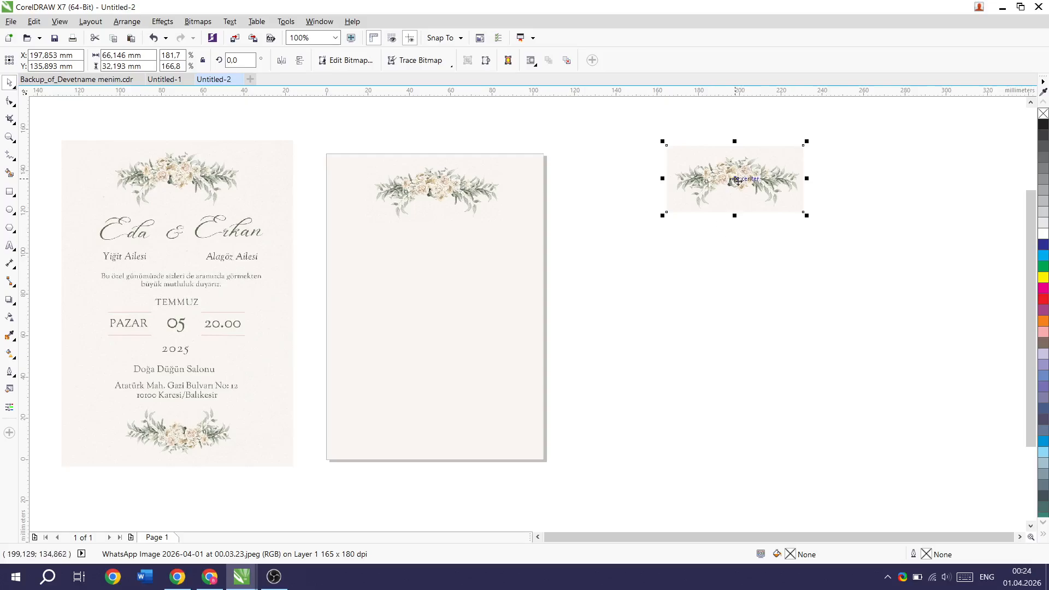
pyautogui.moveTo(744, 171); pyautogui.dragTo(660, 316)
pyautogui.click(302, 65)
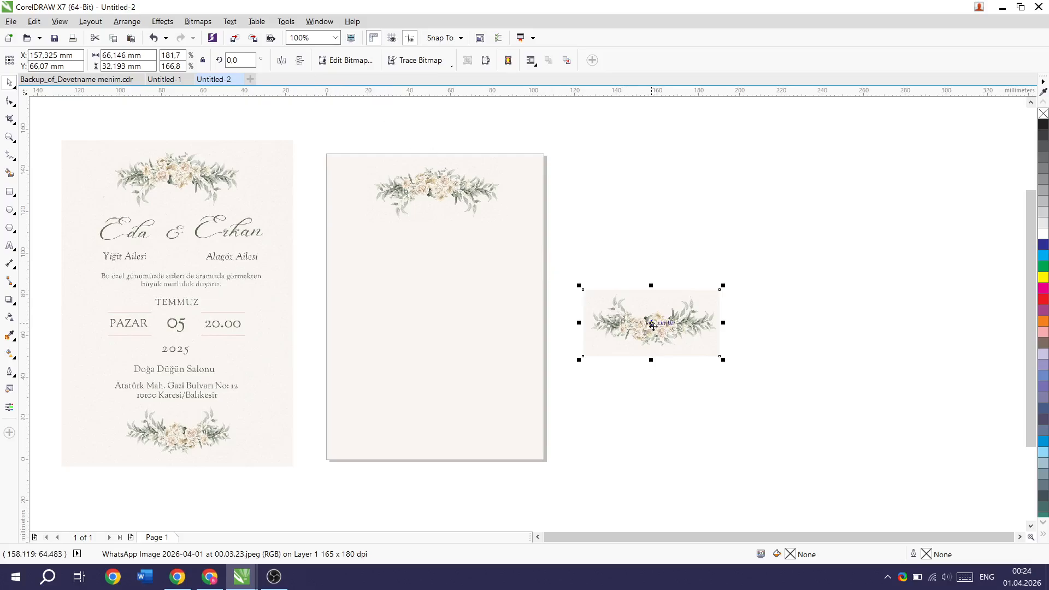
pyautogui.moveTo(649, 326); pyautogui.dragTo(429, 419)
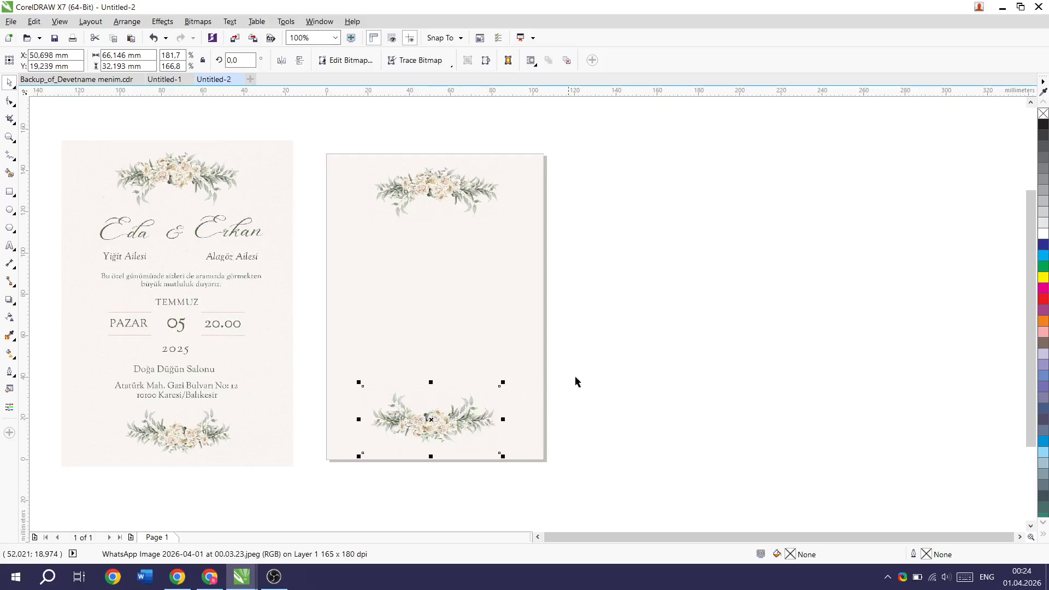
pyautogui.click(619, 363)
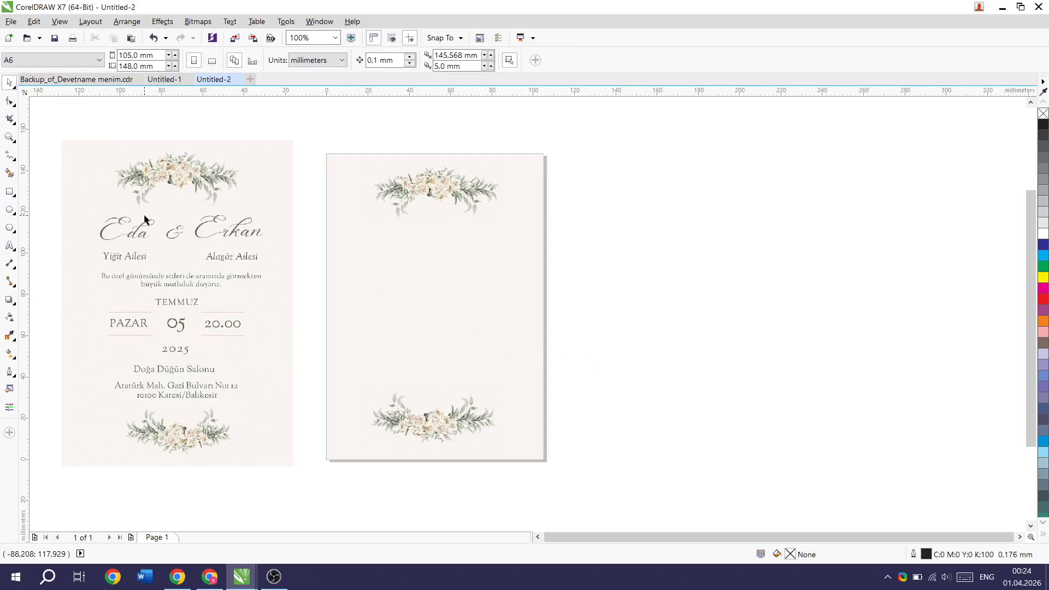
# Step: Add artistic text beside the page with the couple's first names joined by an ampersand
pyautogui.click(11, 246)
pyautogui.click(609, 227)
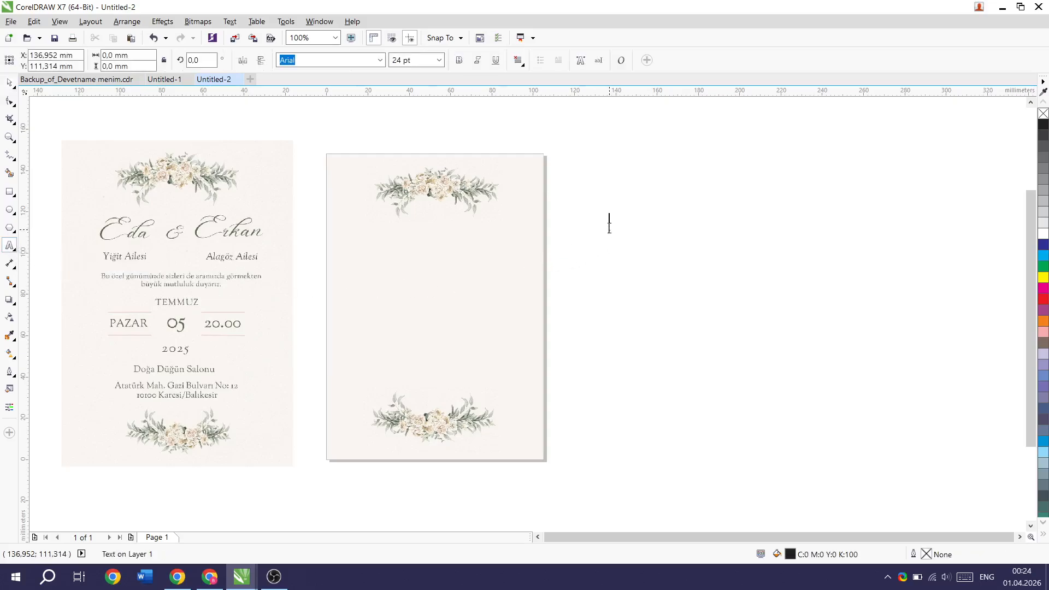
pyautogui.write('Edz')
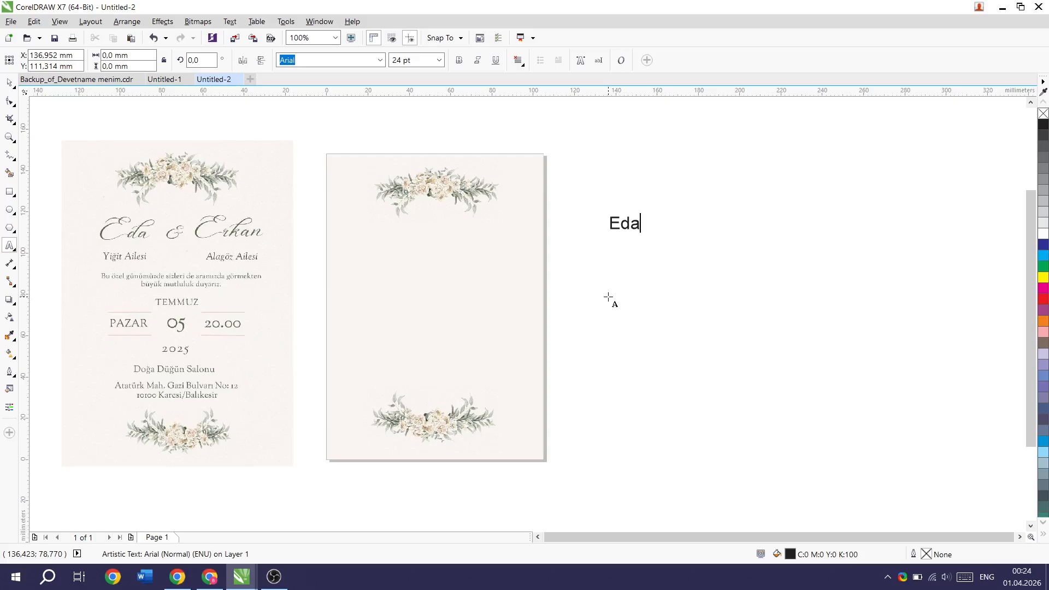
pyautogui.write('&')
pyautogui.press('Escape')
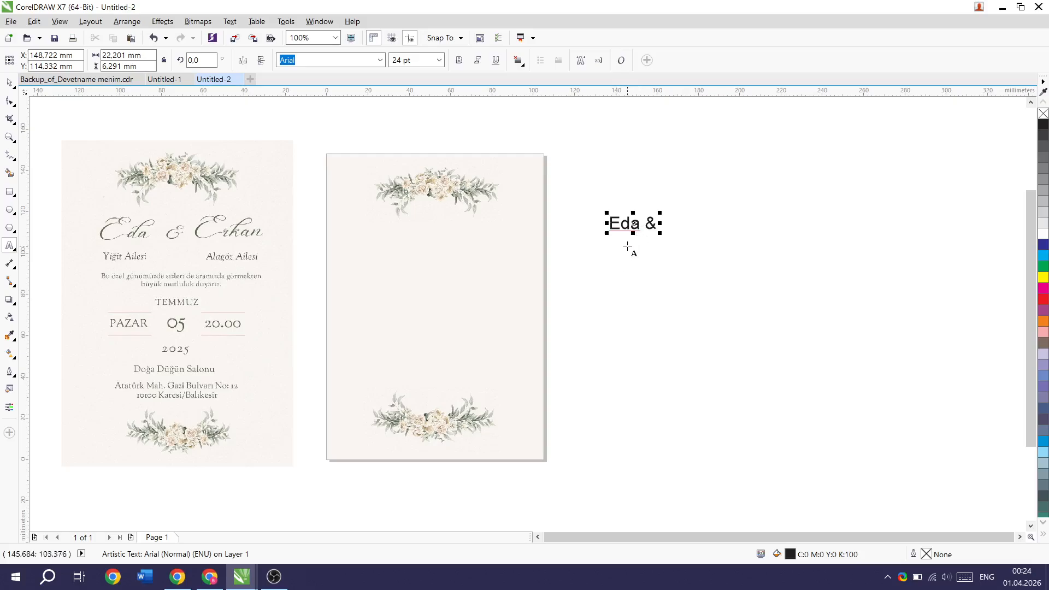
pyautogui.write('Erkan')
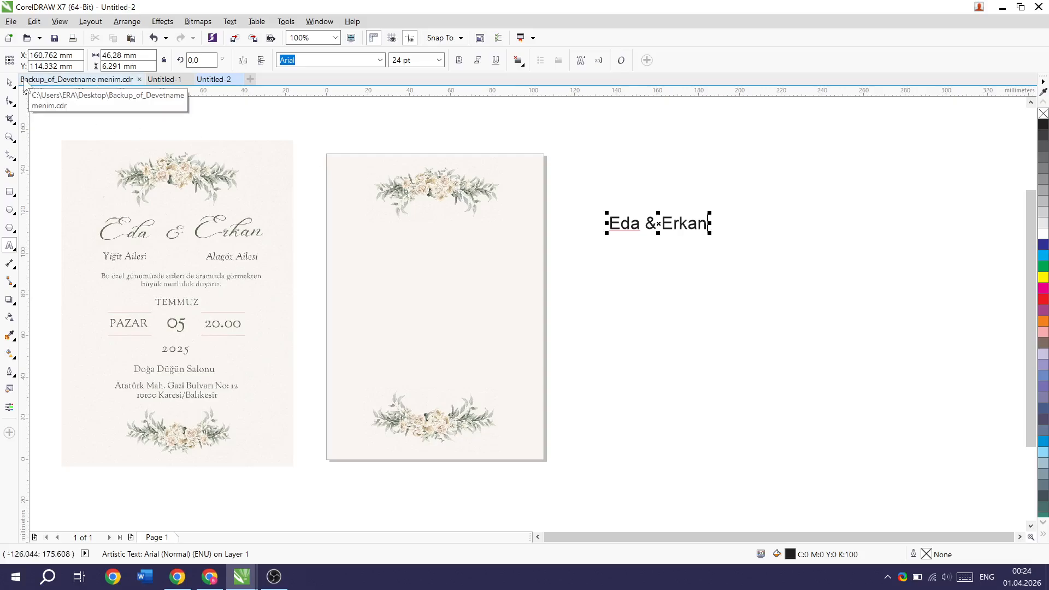
# Step: Set the names in Edwardian Script ITC, enlarge them to about 37.6 pt and place them below the upper flowers
pyautogui.click(9, 84)
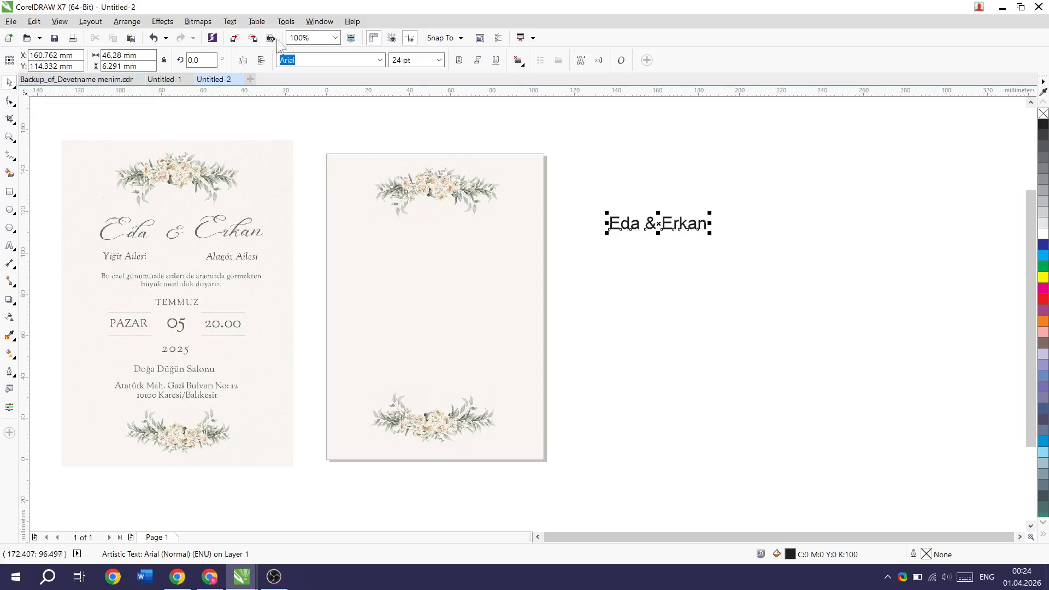
pyautogui.click(380, 60)
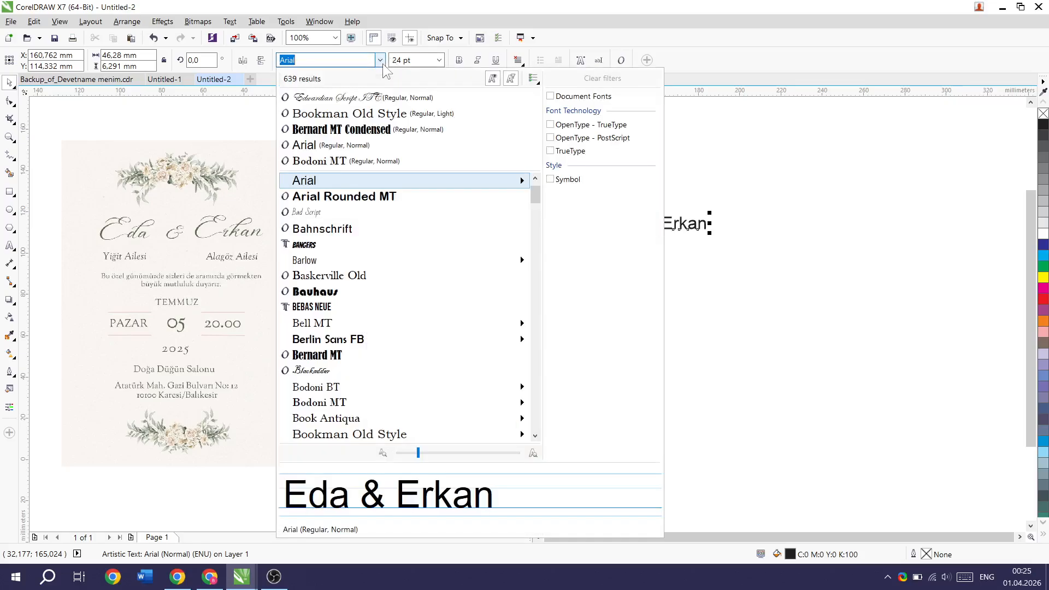
pyautogui.click(373, 101)
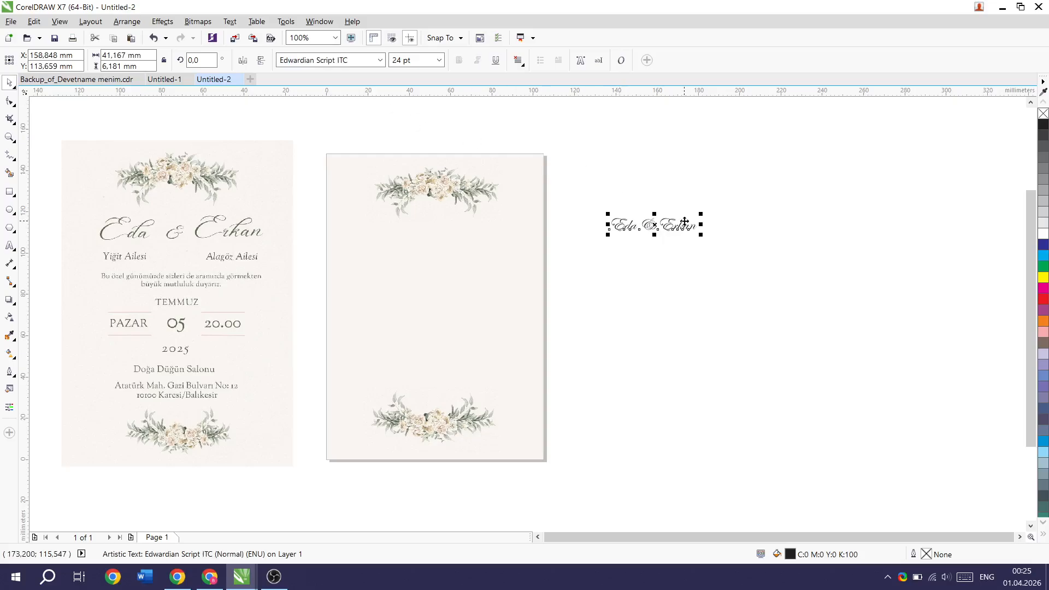
pyautogui.moveTo(655, 226); pyautogui.dragTo(526, 265)
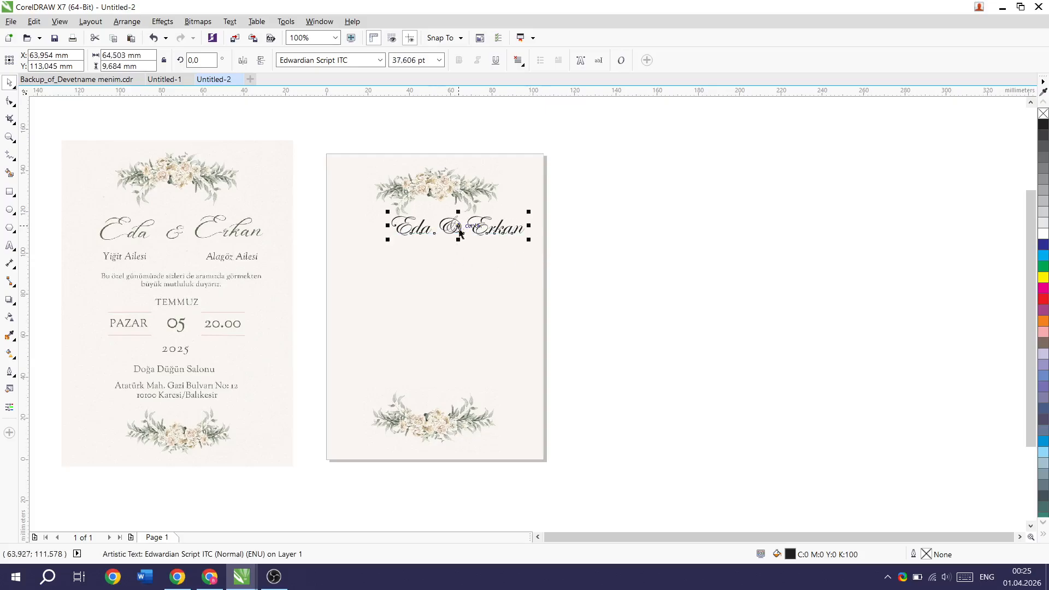
pyautogui.moveTo(462, 228); pyautogui.dragTo(440, 230)
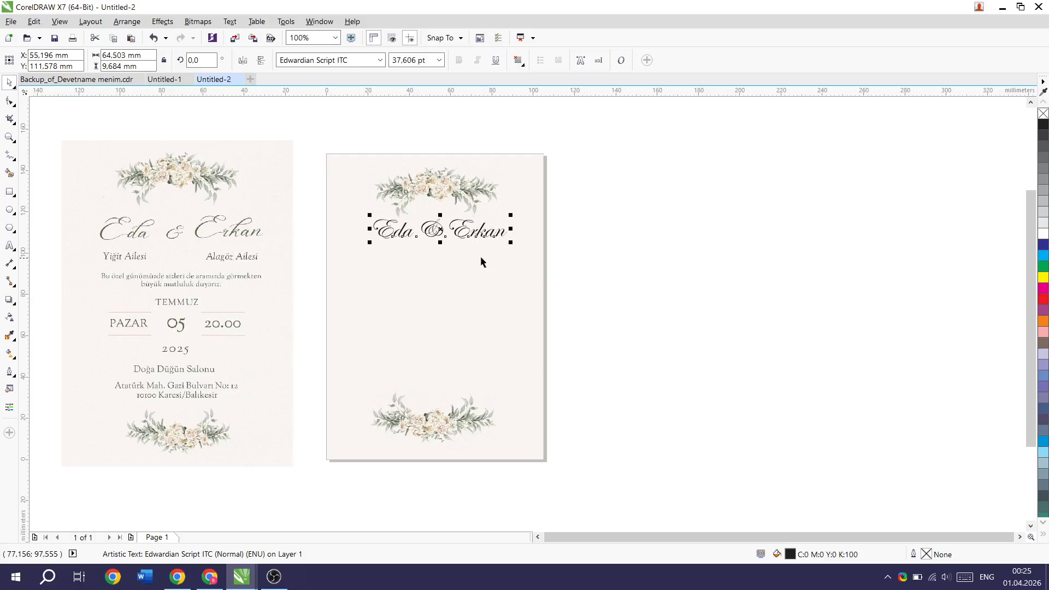
pyautogui.click(316, 262)
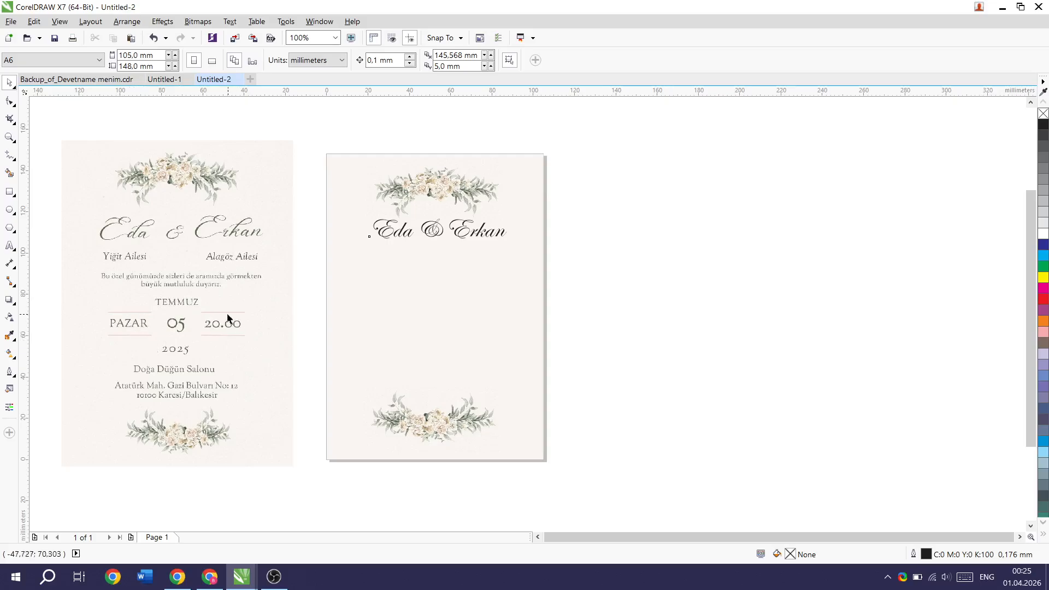
# Step: Draw a horizontal 2-point line about 21 mm long on the page's left side, below the names
pyautogui.click(13, 163)
pyautogui.click(14, 159)
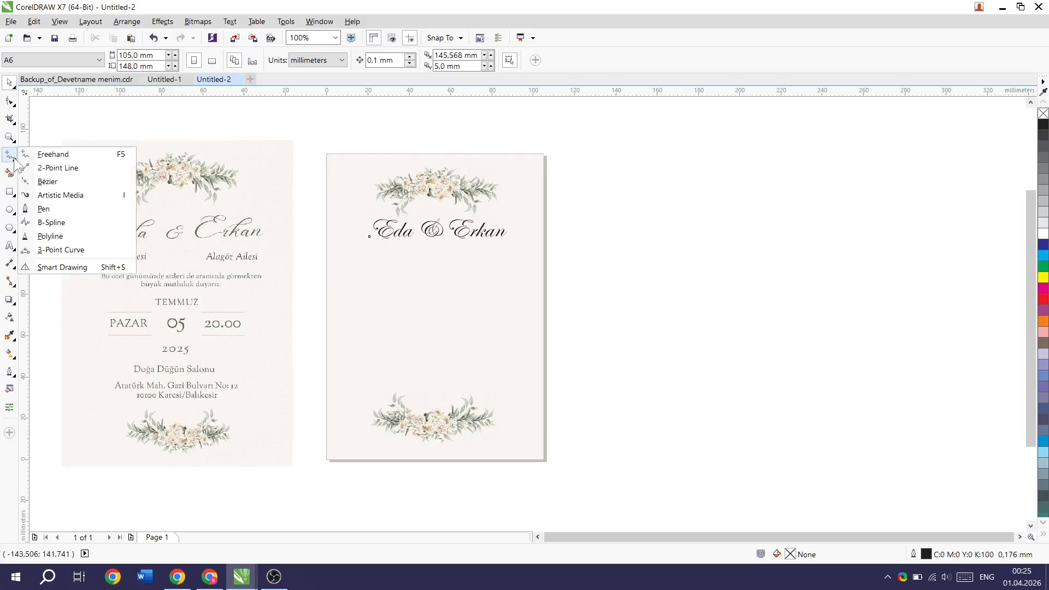
pyautogui.click(43, 170)
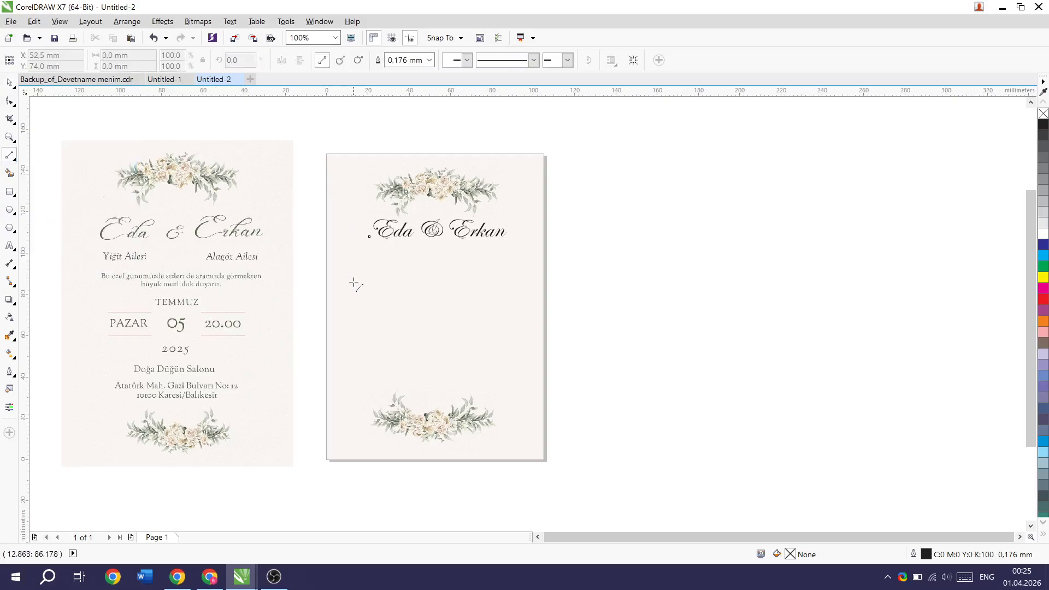
pyautogui.moveTo(352, 284); pyautogui.dragTo(396, 284)
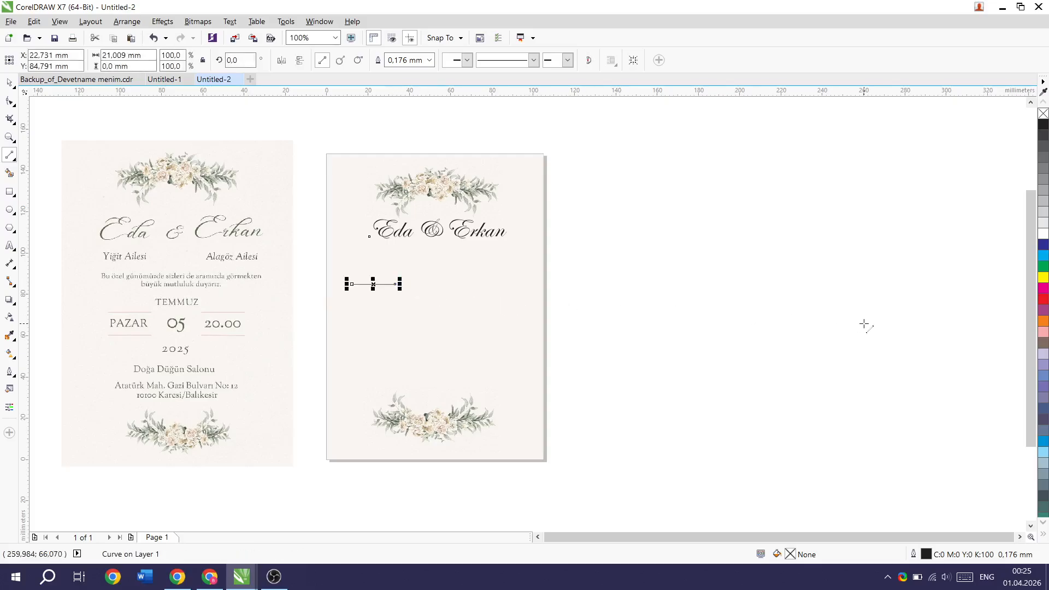
# Step: Colour the line's outline with the pinkish tone #DFCEC7 sampled from a divider line in the reference invitation
pyautogui.click(9, 336)
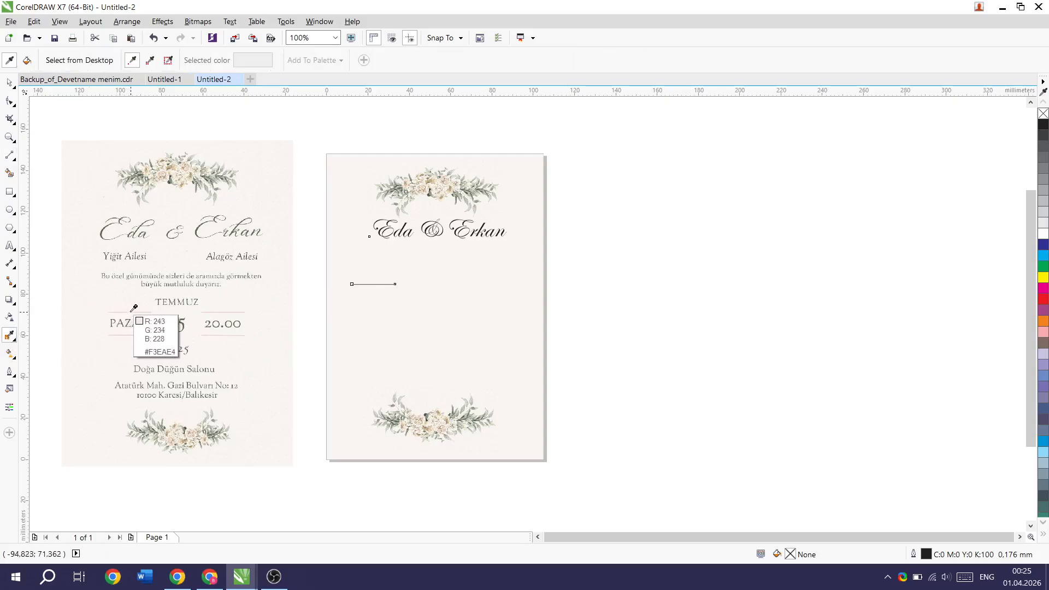
pyautogui.scroll(3, 131, 308)
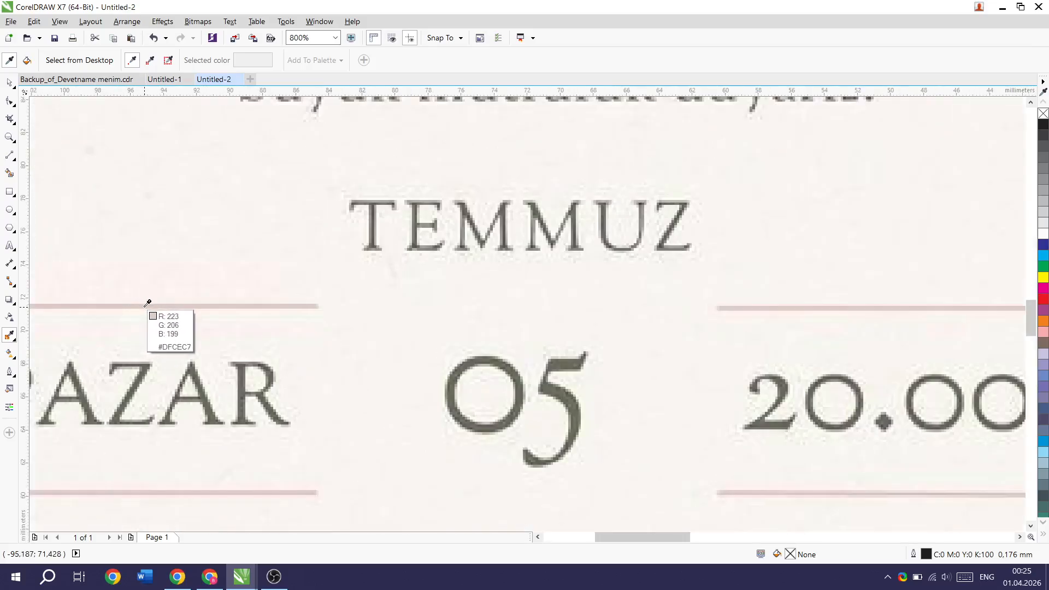
pyautogui.click(142, 306)
pyautogui.scroll(-3, 342, 260)
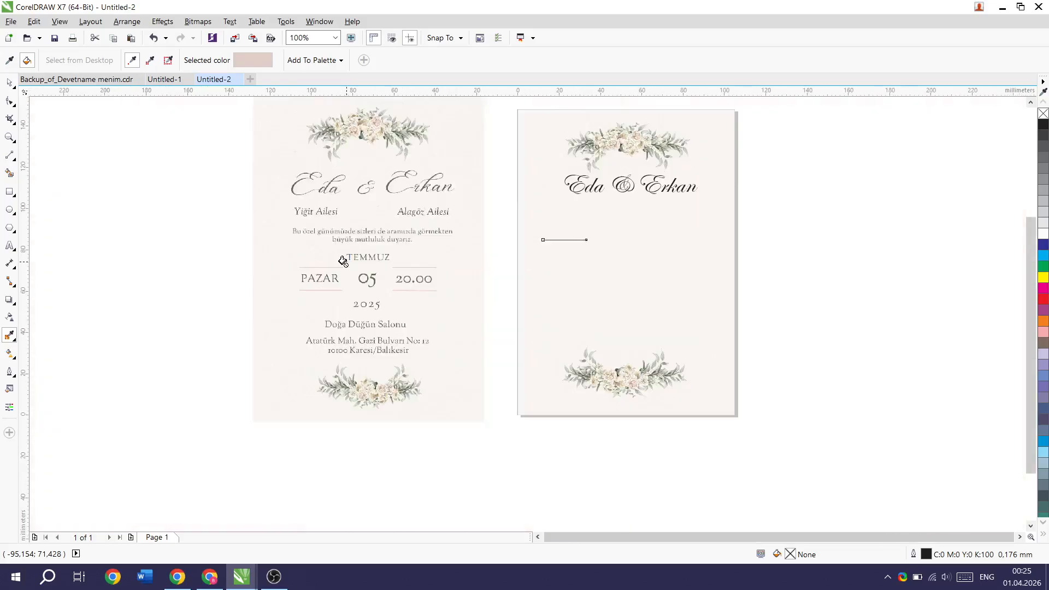
pyautogui.click(570, 241)
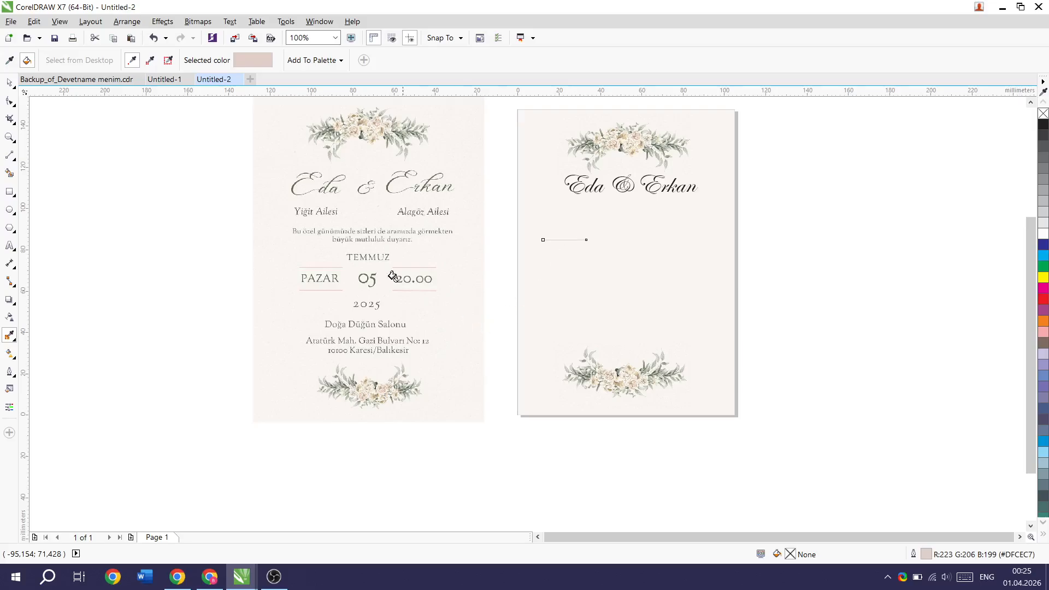
pyautogui.click(9, 83)
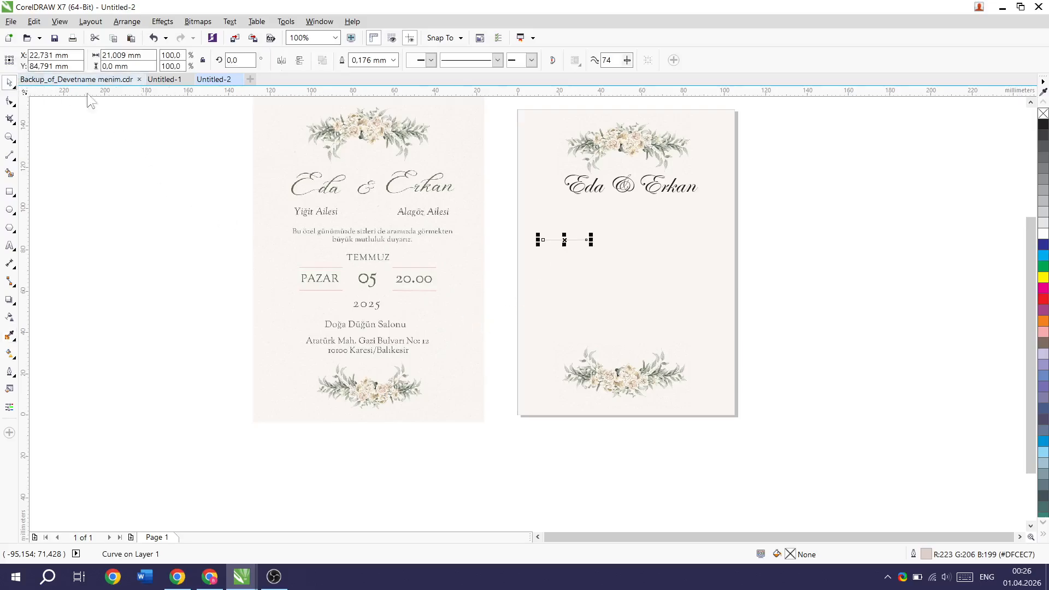
pyautogui.click(953, 297)
# Step: Set the divider line's outline width to 0.5 mm
pyautogui.hscroll(5, 956, 292)
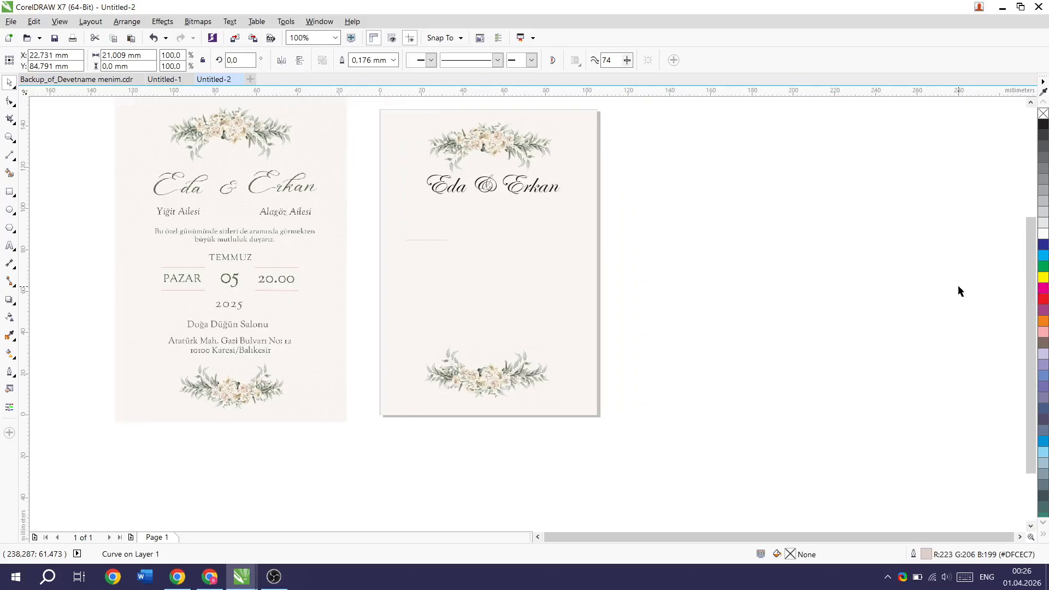
pyautogui.scroll(3, 686, 120)
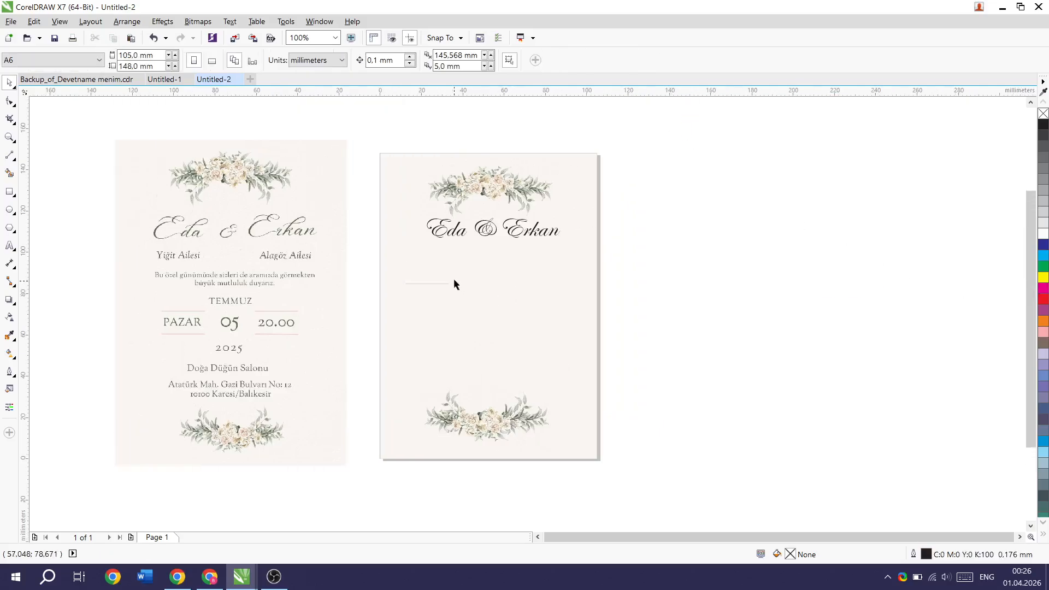
pyautogui.click(435, 283)
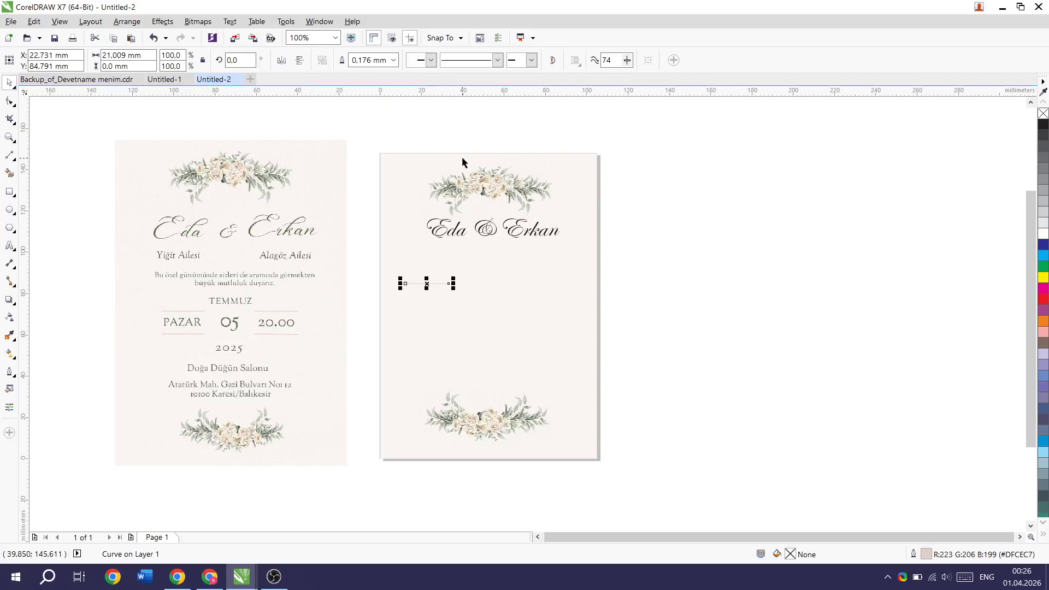
pyautogui.click(394, 60)
pyautogui.click(375, 145)
pyautogui.click(393, 61)
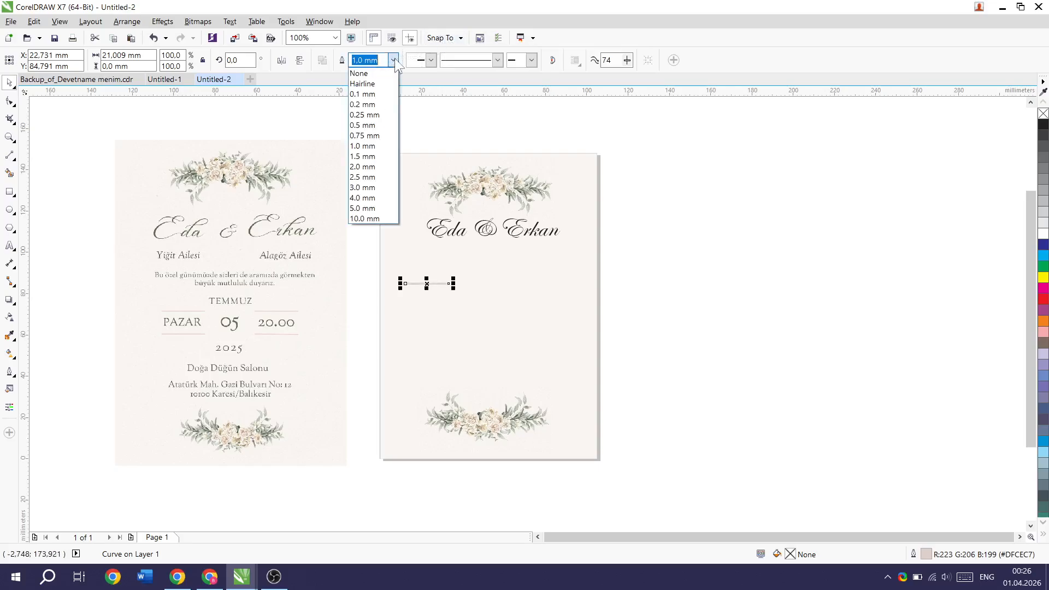
pyautogui.click(376, 136)
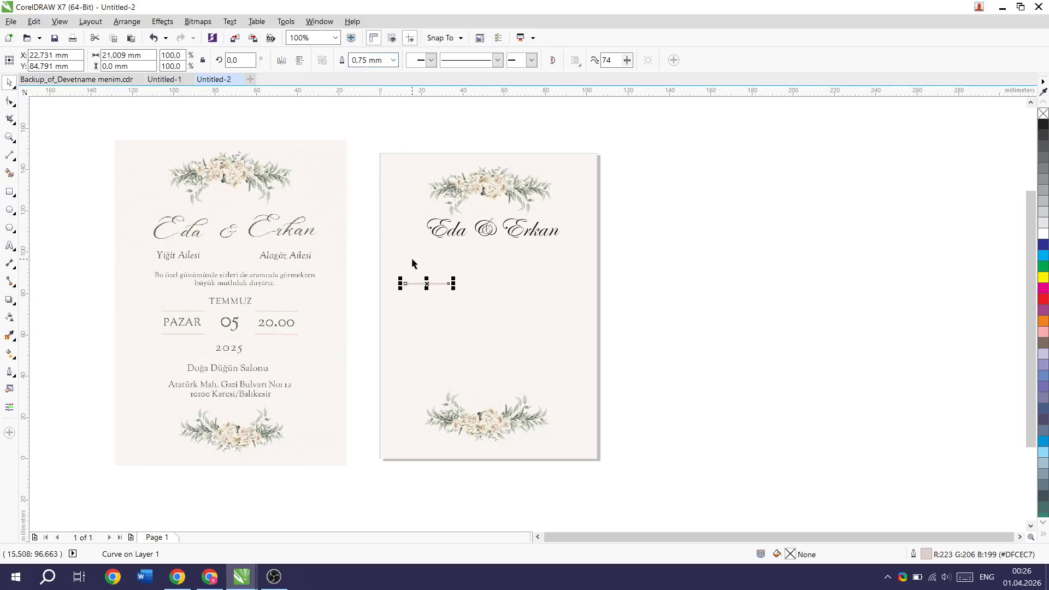
pyautogui.click(393, 60)
pyautogui.click(387, 125)
# Step: Move the divider line straight down towards the page's middle and shift the couple's names slightly down and left
pyautogui.click(427, 284)
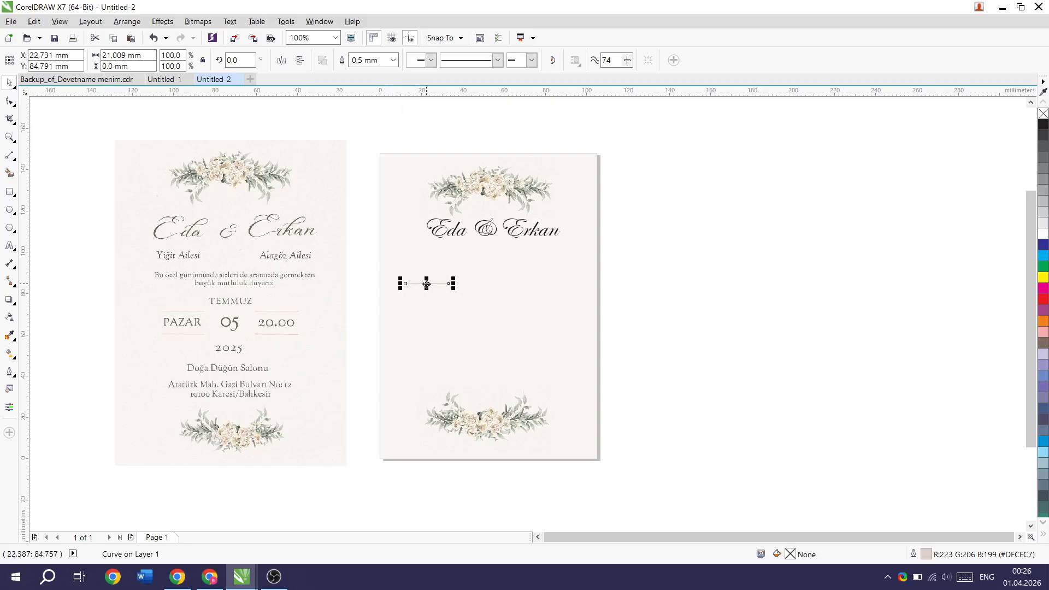
pyautogui.moveTo(426, 289); pyautogui.dragTo(427, 316)
pyautogui.click(489, 233)
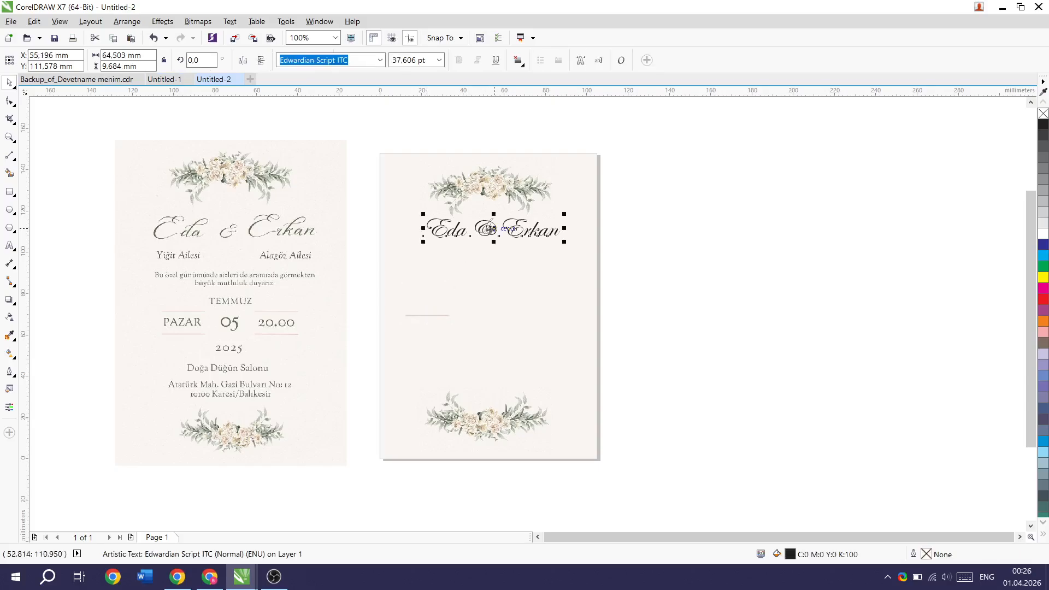
pyautogui.moveTo(492, 237); pyautogui.dragTo(487, 244)
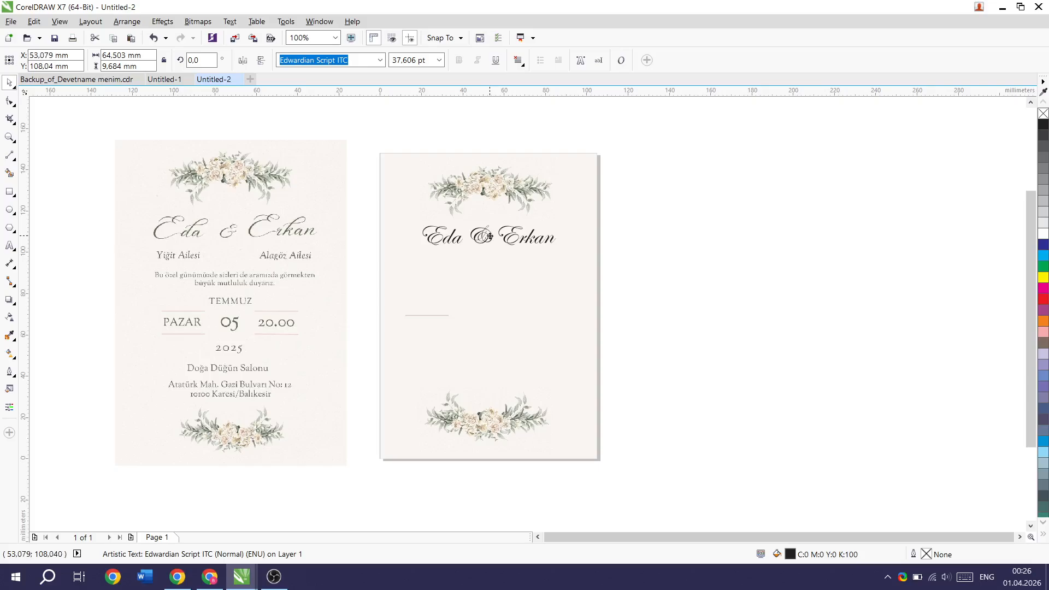
# Step: Duplicate the divider line three times and arrange the lines as two stacked pairs, one at each side of the page's middle area
pyautogui.click(438, 315)
pyautogui.hotkey('ctrl', 'v')
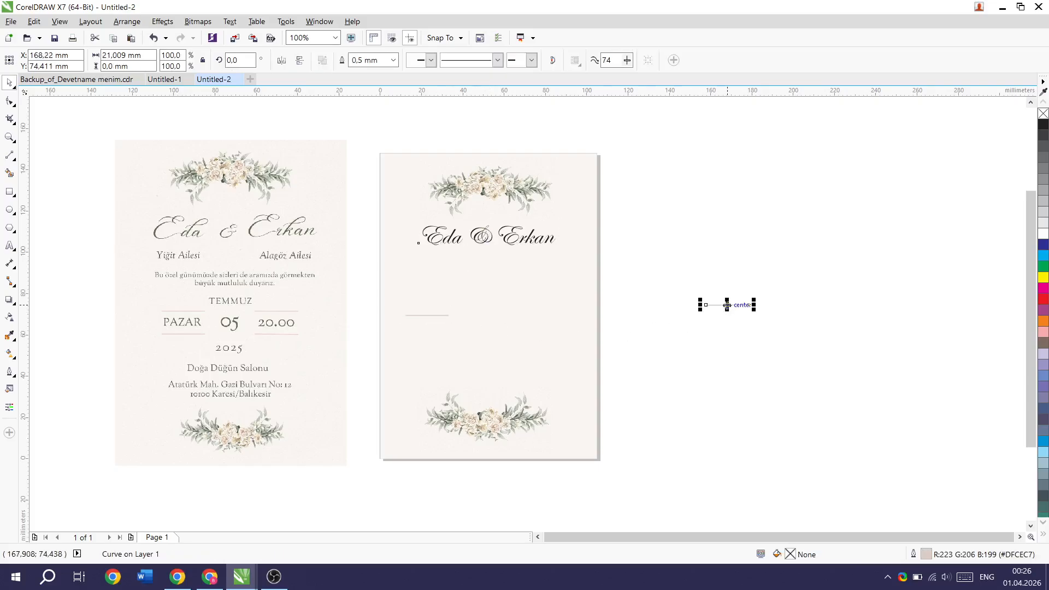
pyautogui.moveTo(727, 304); pyautogui.dragTo(550, 315)
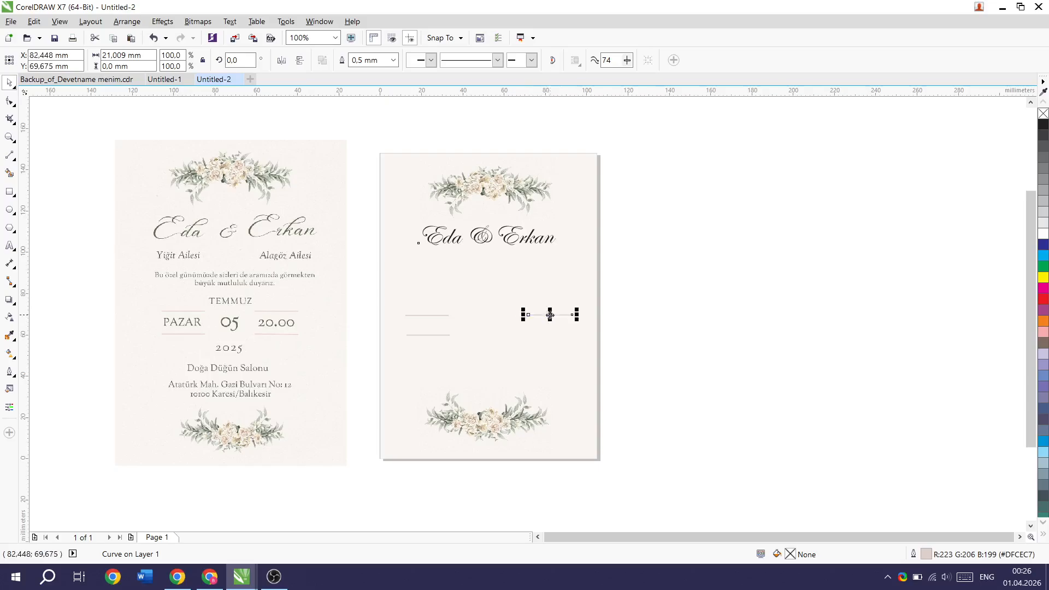
pyautogui.hotkey('ctrl', 'd')
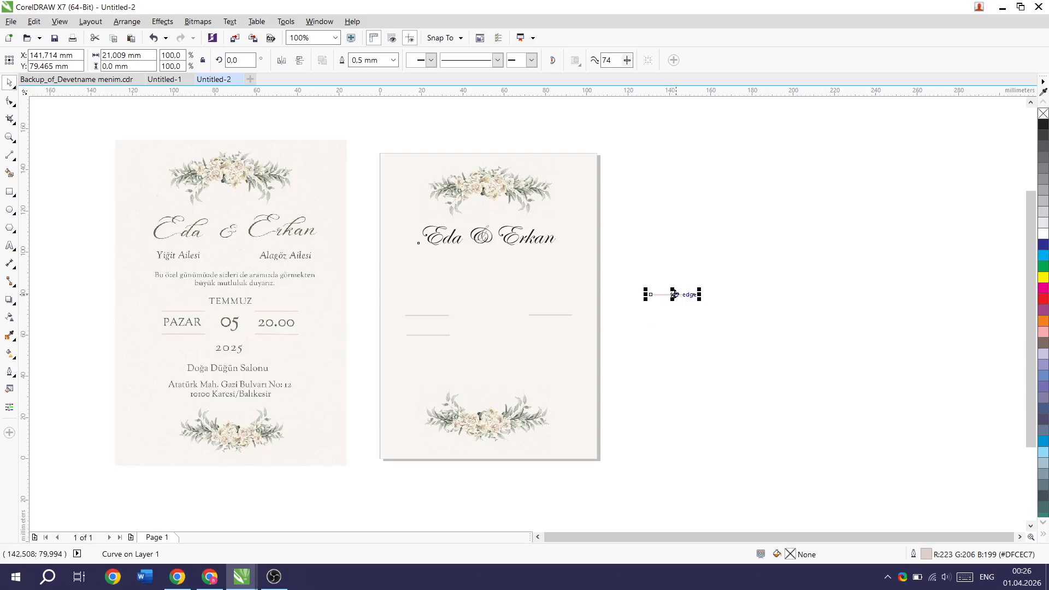
pyautogui.moveTo(673, 296); pyautogui.dragTo(551, 335)
pyautogui.click(675, 350)
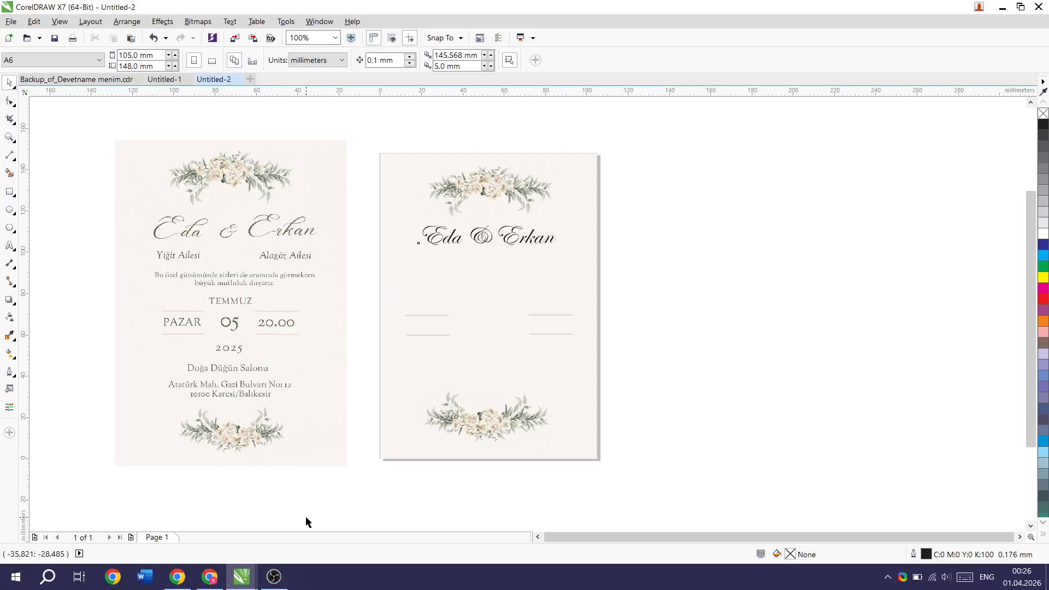
pyautogui.click(273, 576)
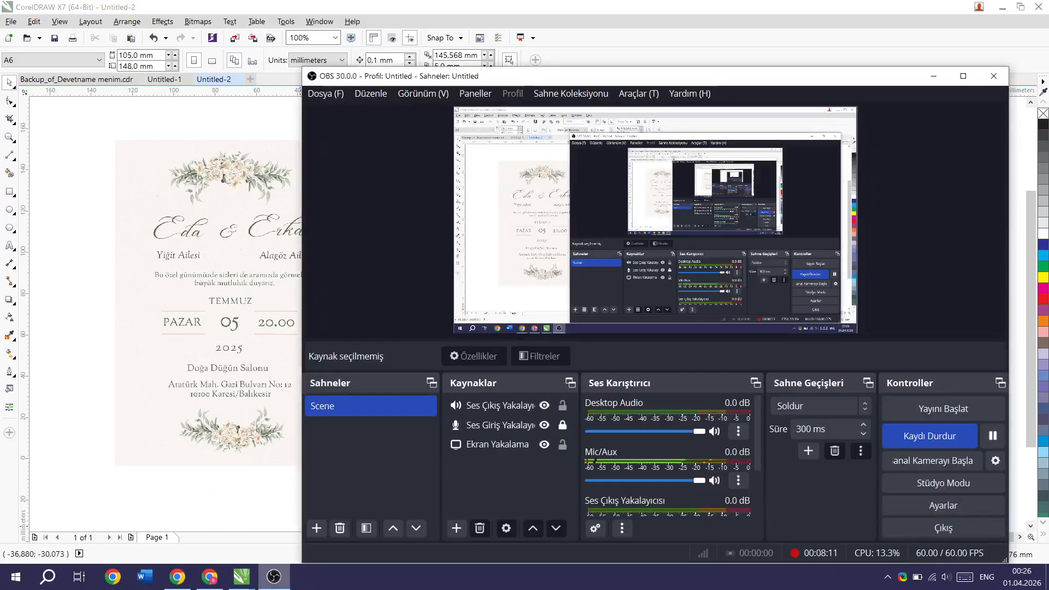
pyautogui.click(992, 433)
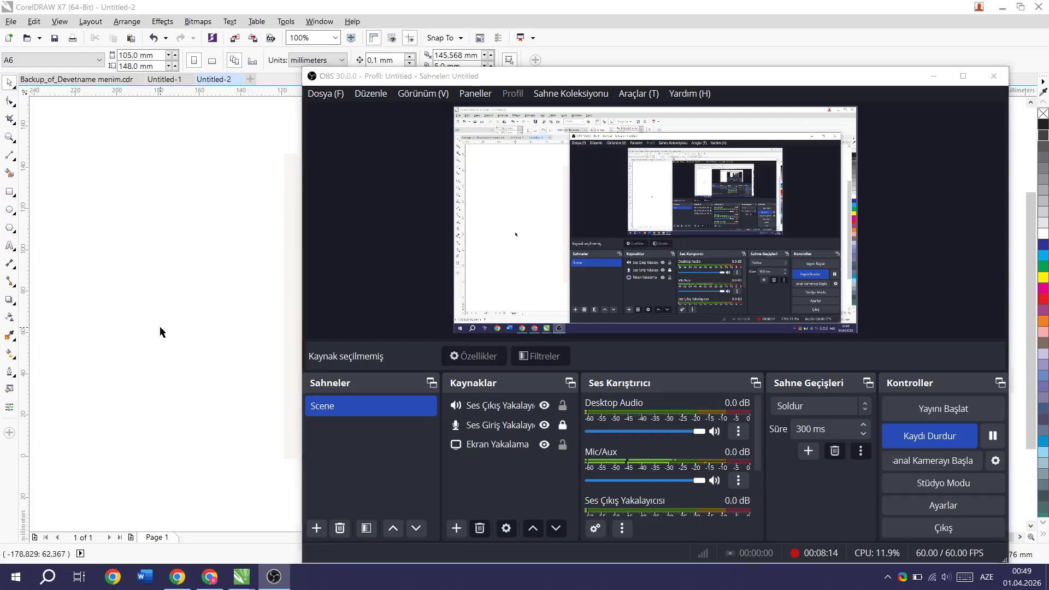
pyautogui.click(160, 332)
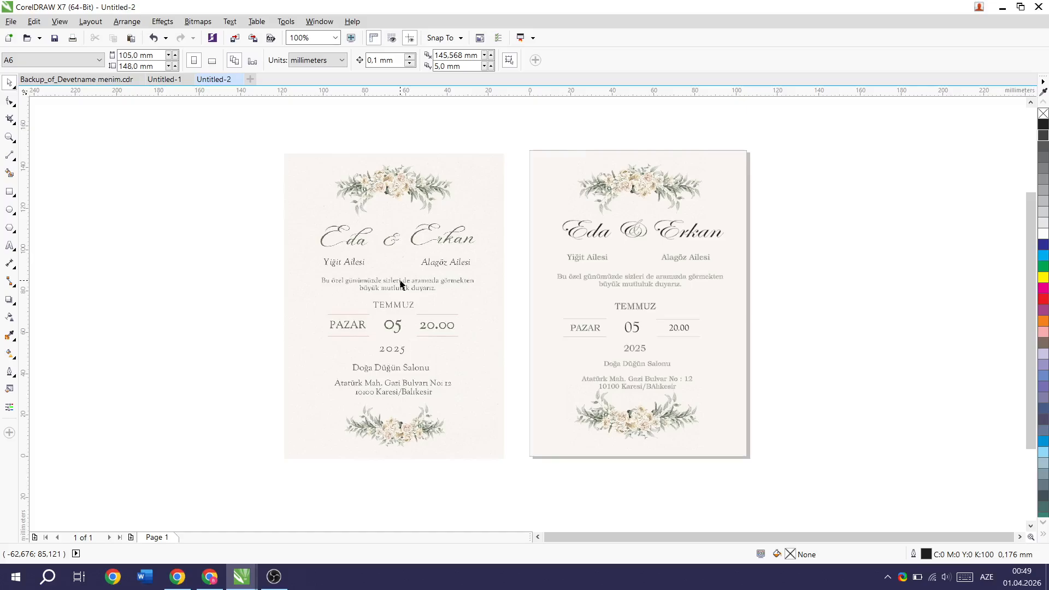
# Step: Preview alternative script fonts such as Kunstler Script and Palace Script MT on the couple's names without applying one
pyautogui.click(605, 233)
pyautogui.click(380, 61)
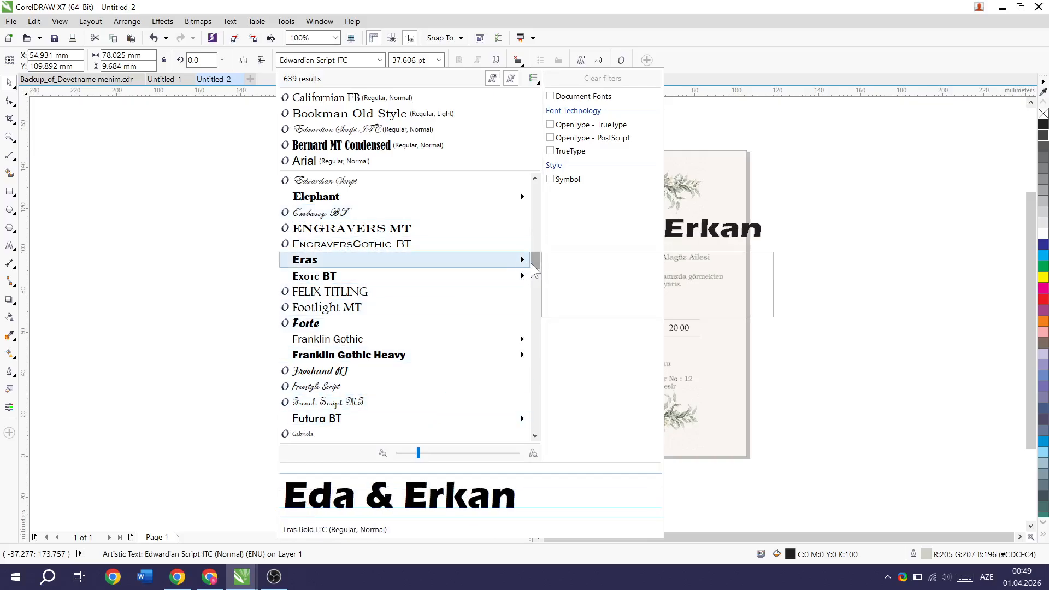
pyautogui.moveTo(532, 265); pyautogui.dragTo(531, 309)
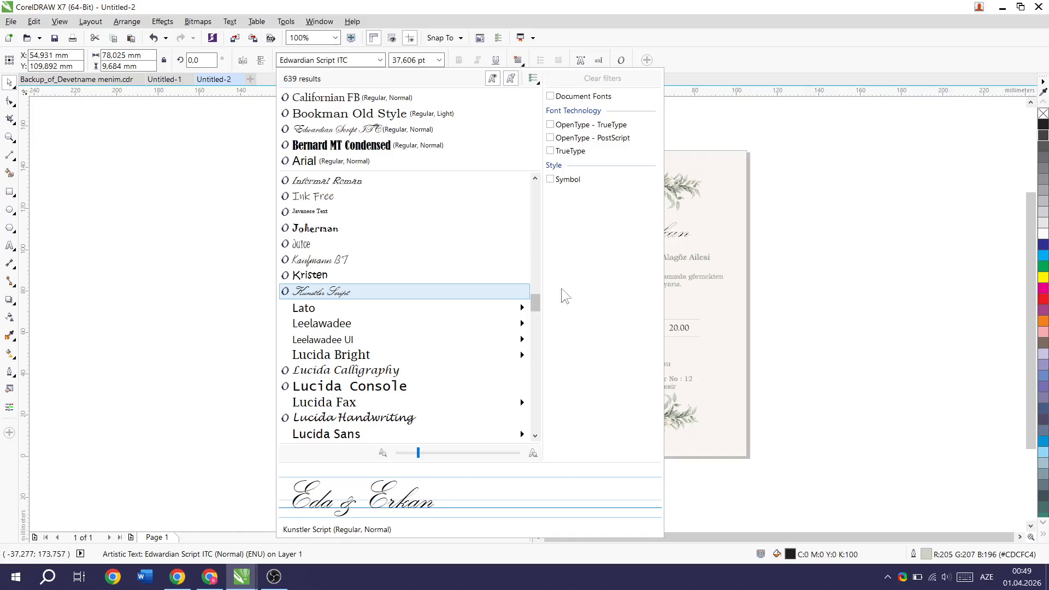
pyautogui.moveTo(533, 307); pyautogui.dragTo(531, 372)
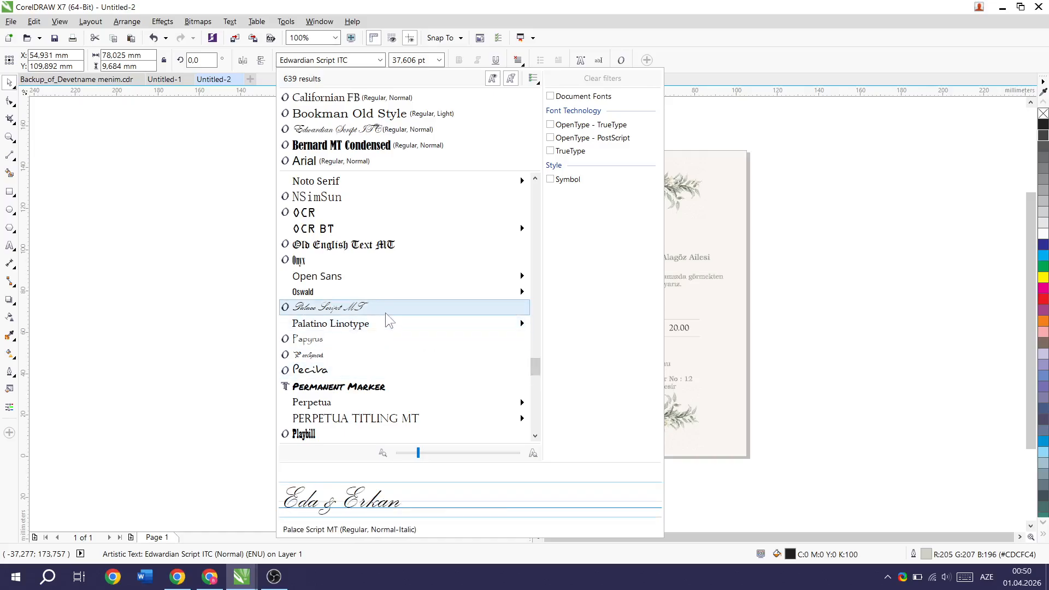
pyautogui.click(798, 285)
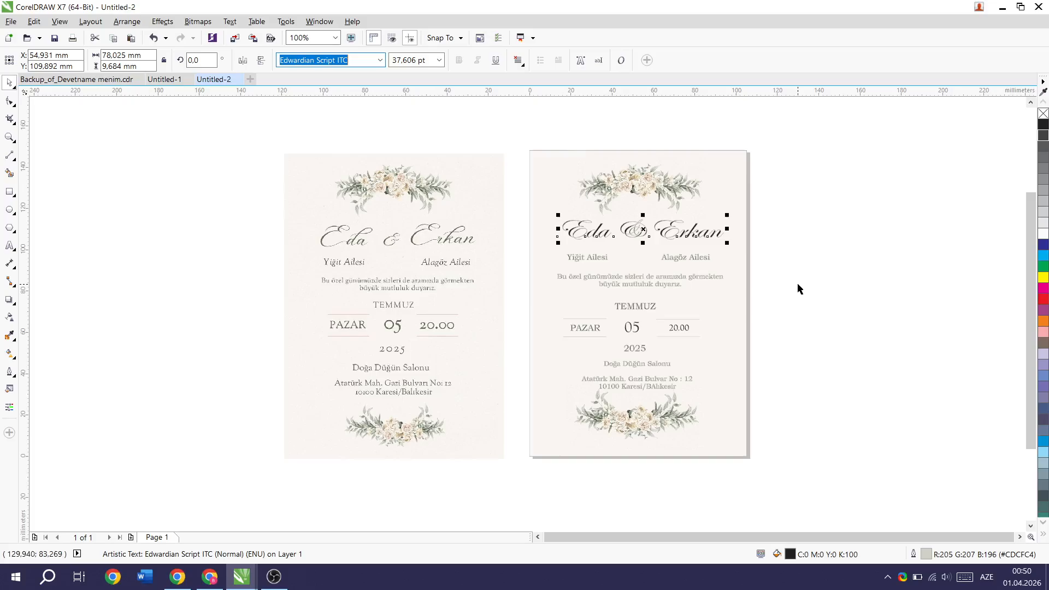
pyautogui.click(798, 283)
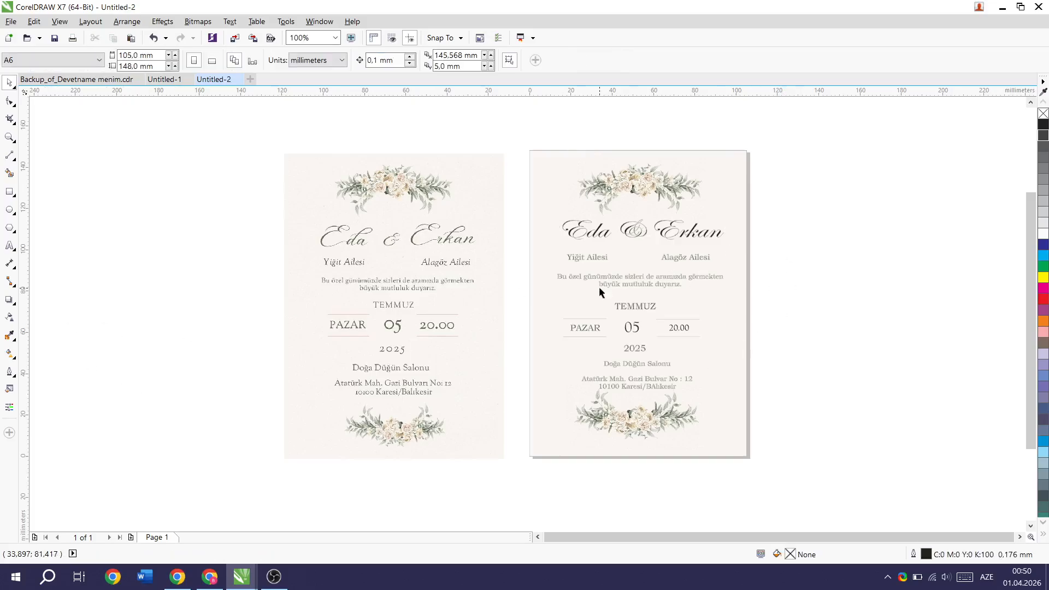